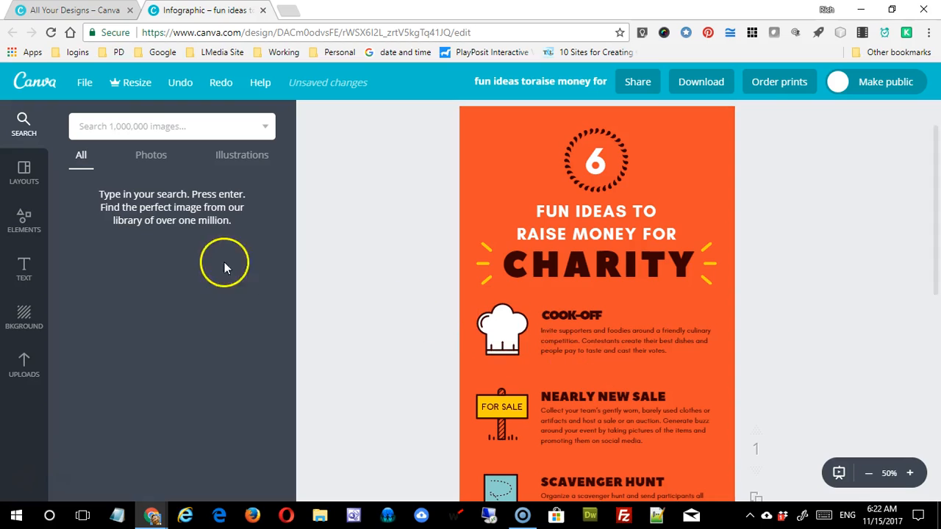
# Examine the separate header elements by selecting the CHARITY title, the yellow rays, the dotted circle and the number 6.
pyautogui.click(618, 250)
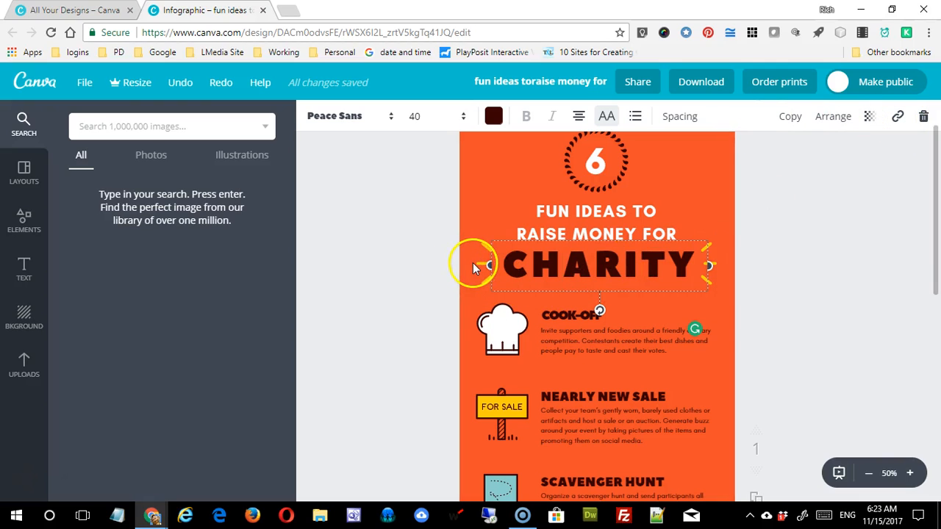
pyautogui.moveTo(476, 268); pyautogui.dragTo(482, 266)
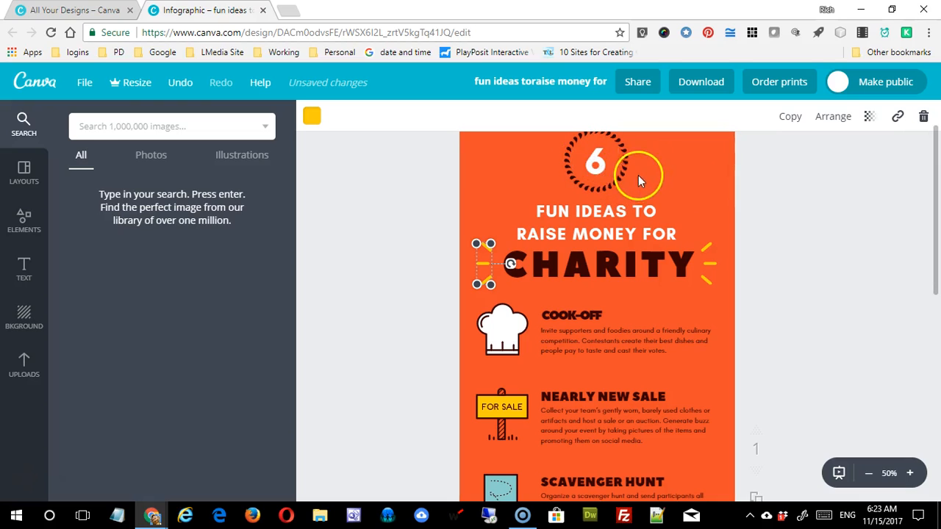
pyautogui.click(581, 173)
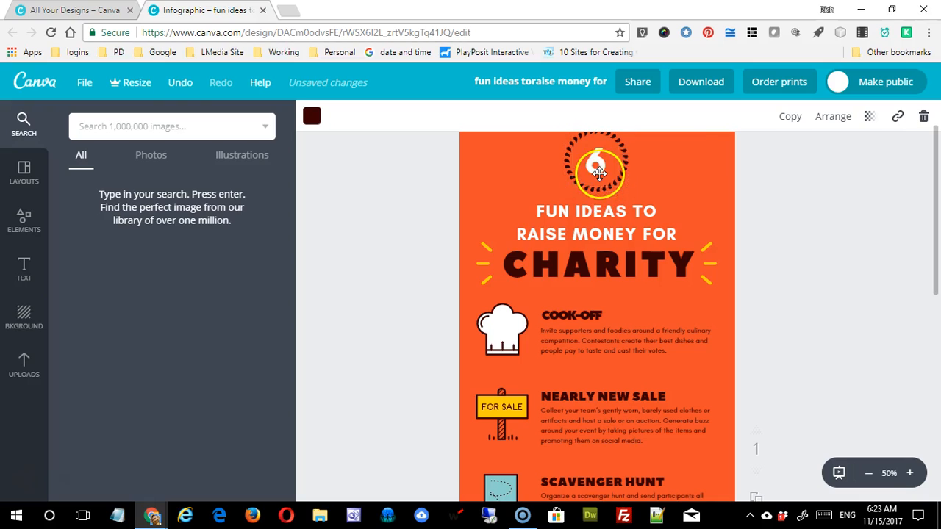
pyautogui.click(598, 166)
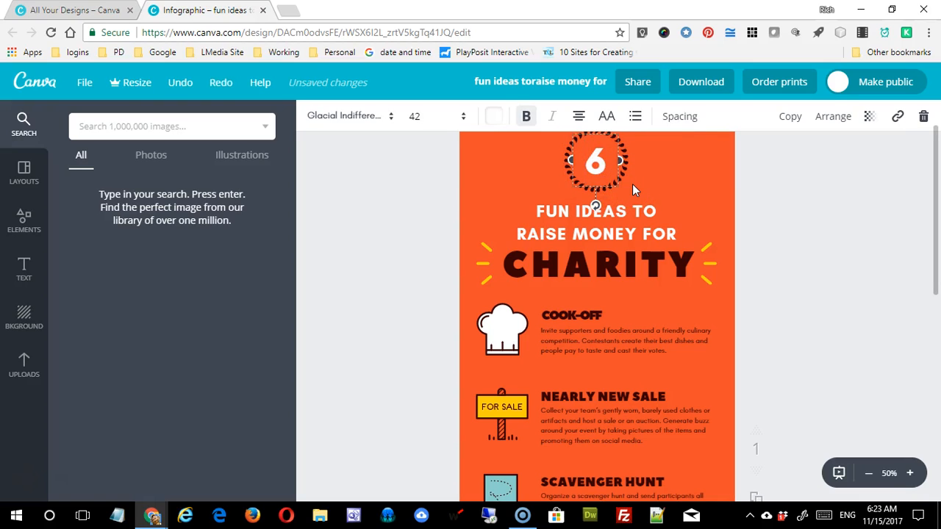
pyautogui.click(443, 252)
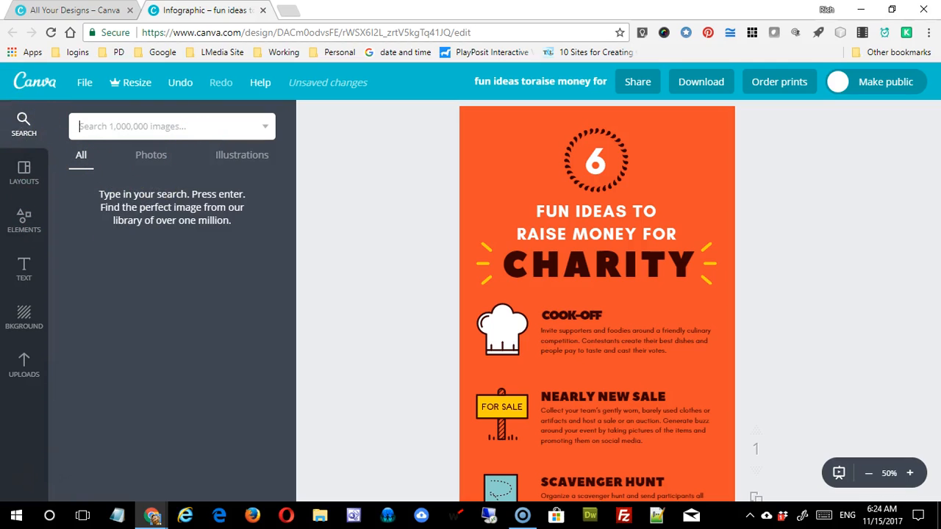
# Search the illustrations for "cooking".
pyautogui.click(245, 168)
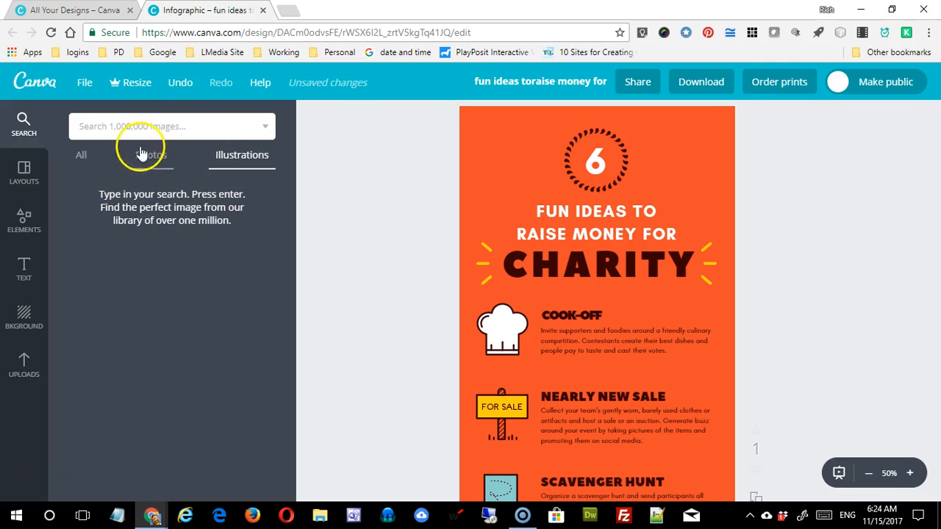
pyautogui.rightClick(170, 122)
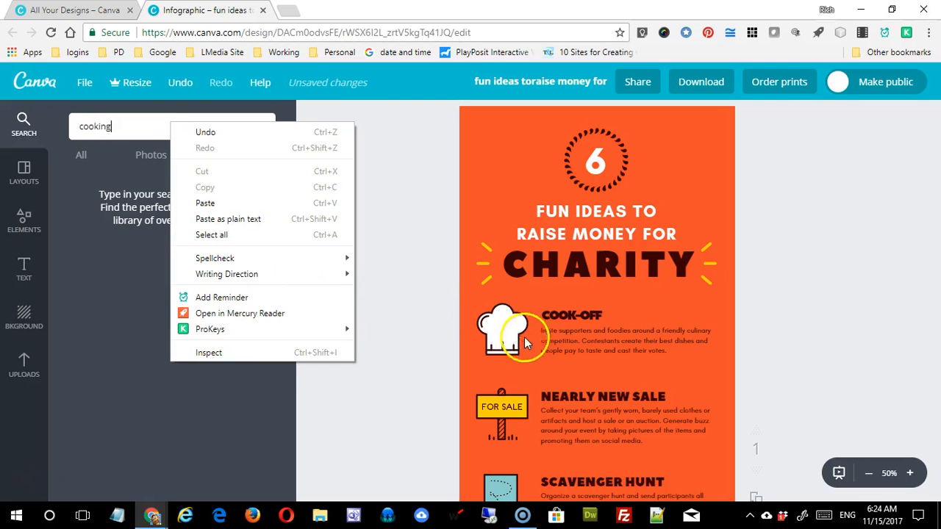
pyautogui.click(67, 269)
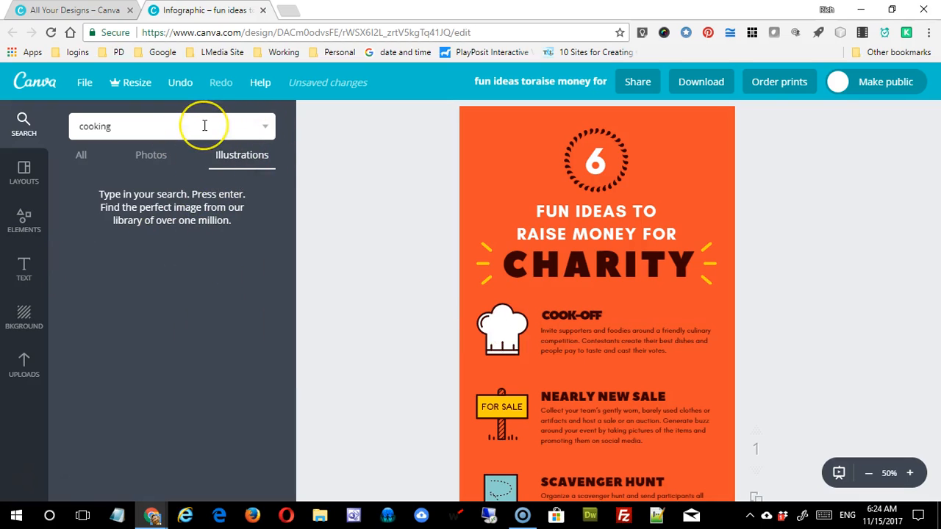
pyautogui.press('Return')
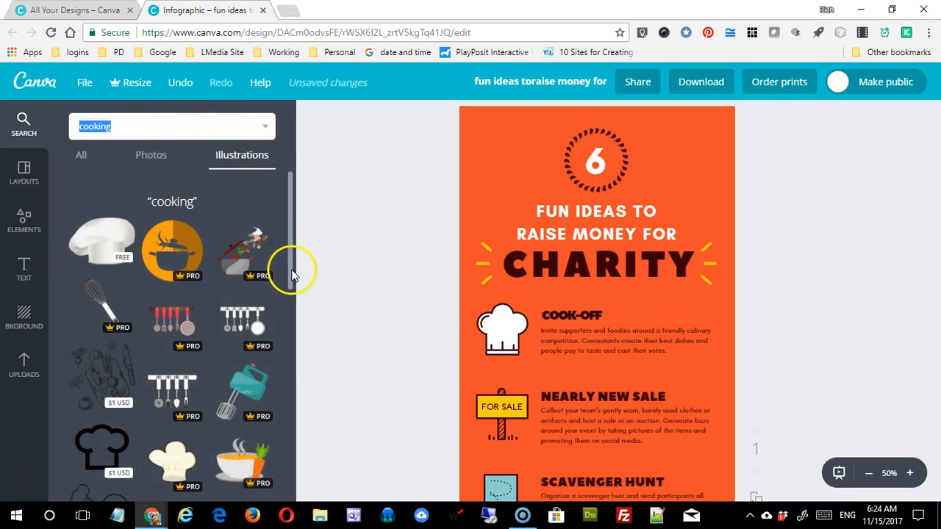
# Place the grey $1 USD cooking pot illustration over the Cook-Off section of the infographic.
pyautogui.moveTo(293, 274)
pyautogui.mouseDown()
pyautogui.moveTo(282, 438)
pyautogui.moveTo(300, 280)
pyautogui.mouseUp()
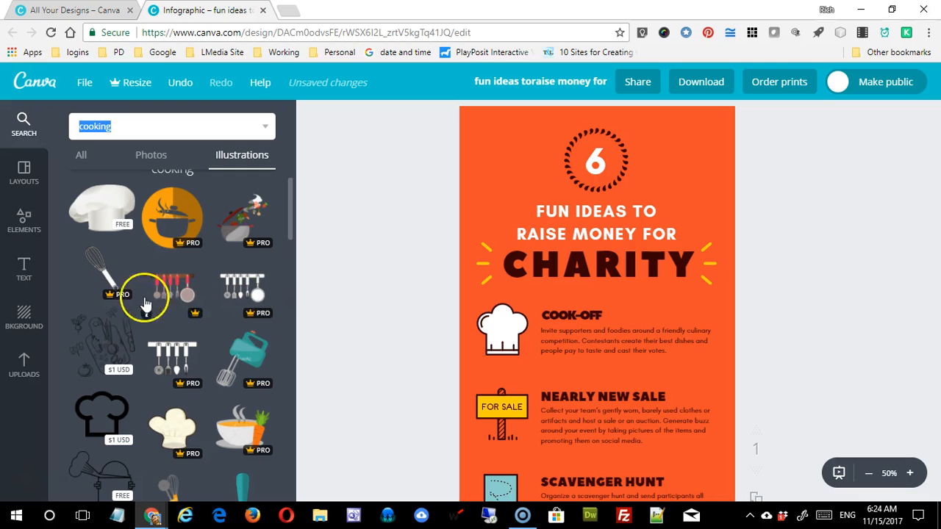
pyautogui.moveTo(289, 235); pyautogui.dragTo(293, 224)
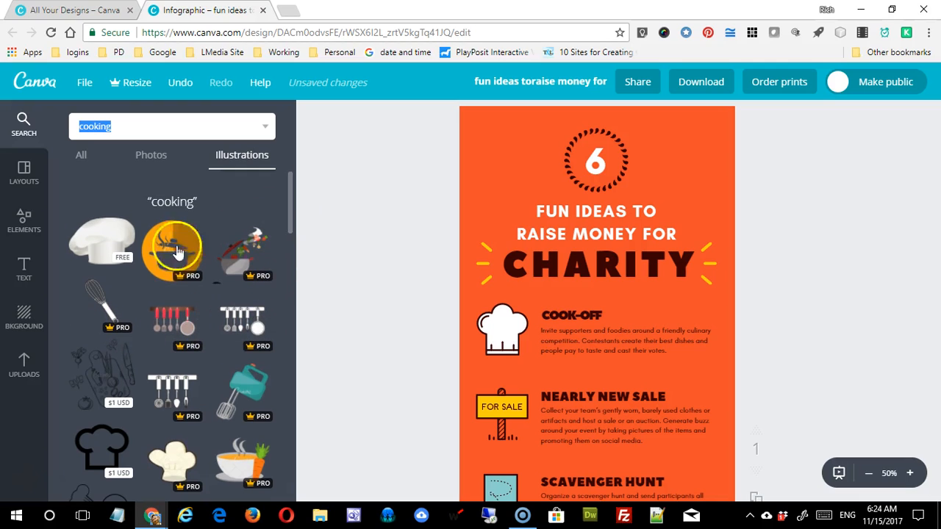
pyautogui.moveTo(289, 235); pyautogui.dragTo(125, 252)
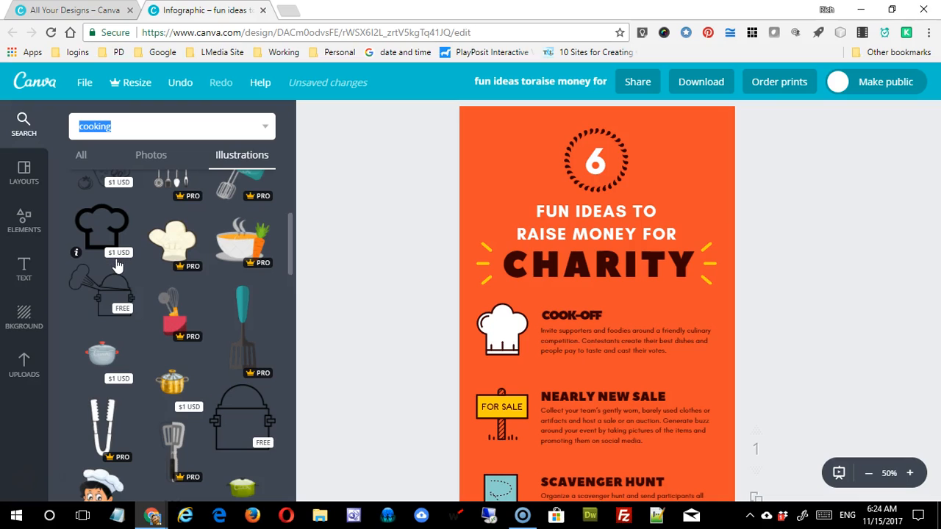
pyautogui.moveTo(100, 361); pyautogui.dragTo(514, 323)
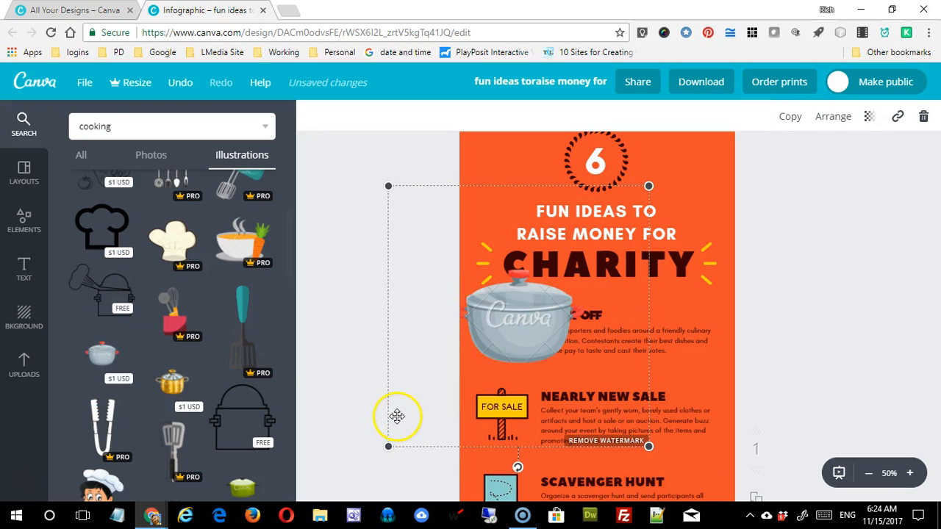
# View the purchase options for removing the cooking pot's watermark, then delete the pot from the page.
pyautogui.click(601, 443)
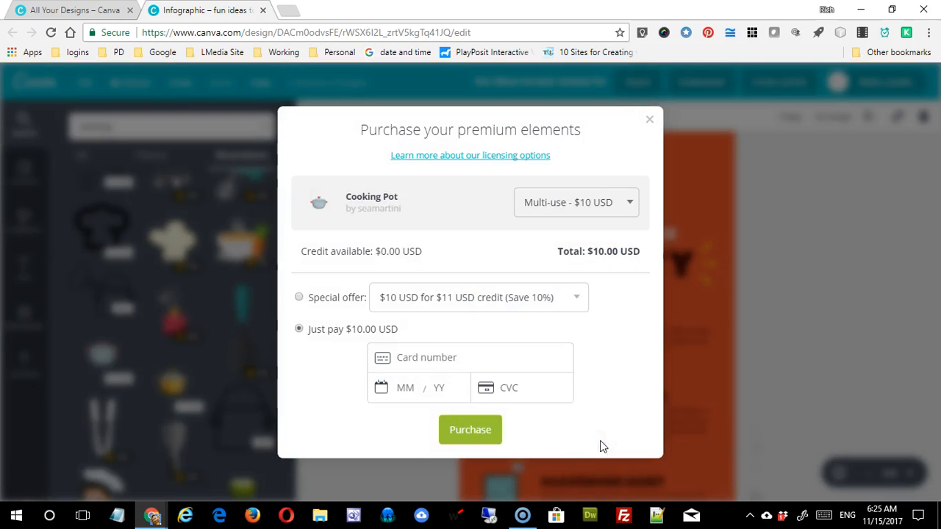
pyautogui.click(649, 119)
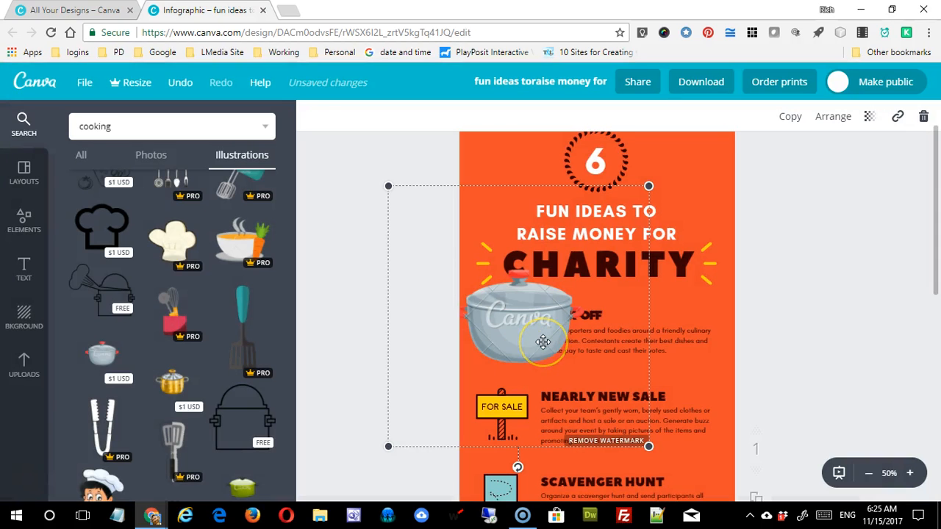
pyautogui.press('Delete')
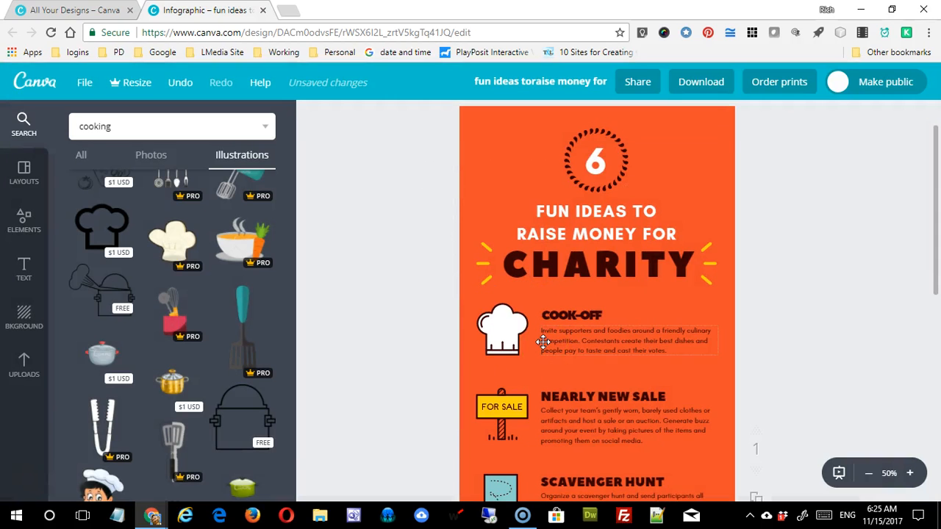
# Look through the photo results for "cooking", then show the results of all image types.
pyautogui.click(151, 156)
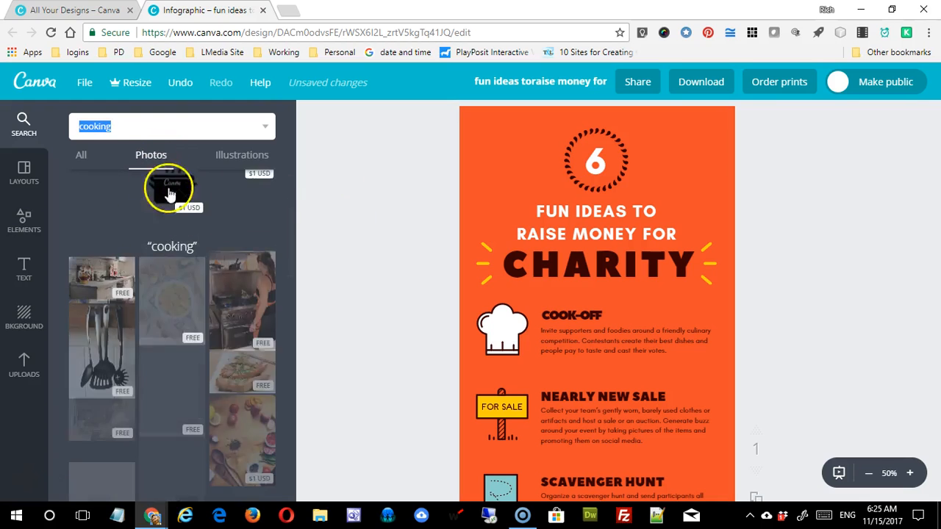
pyautogui.scroll(-5, 225, 324)
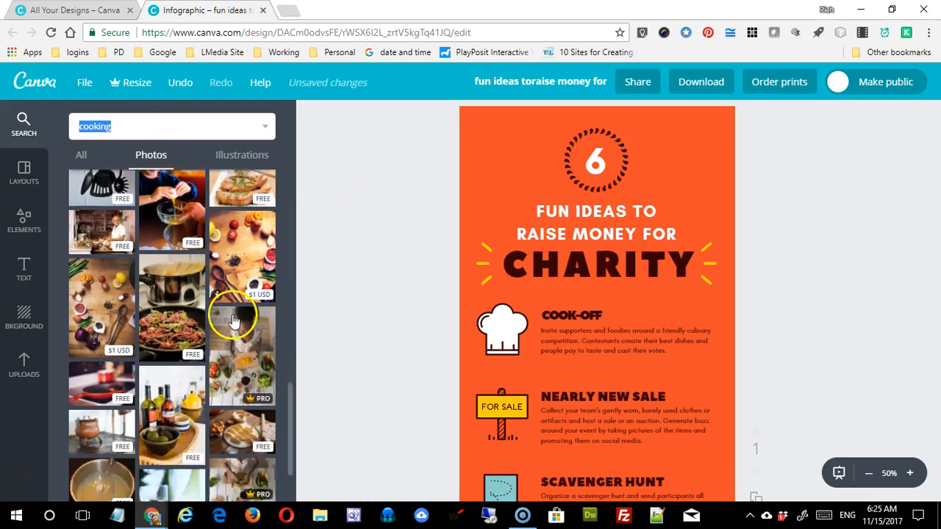
pyautogui.scroll(3, 233, 321)
pyautogui.scroll(-5, 230, 321)
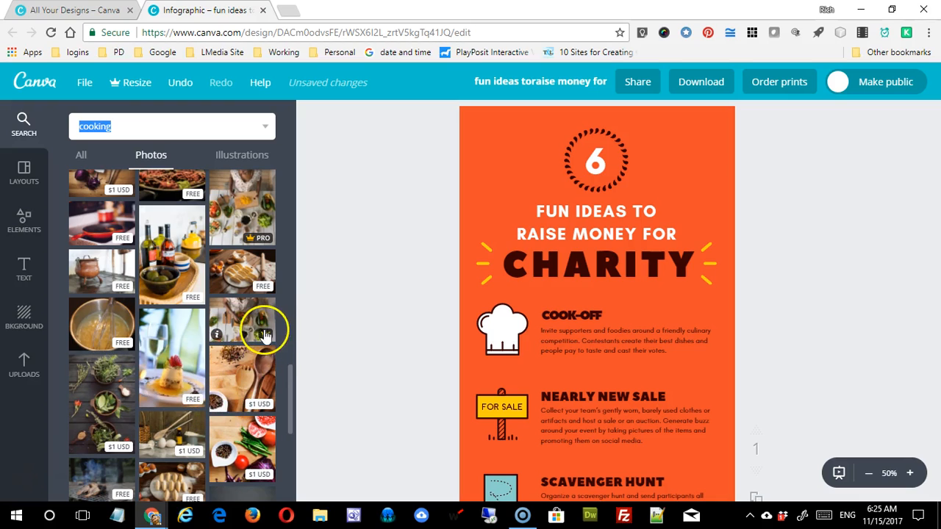
pyautogui.scroll(-3, 265, 334)
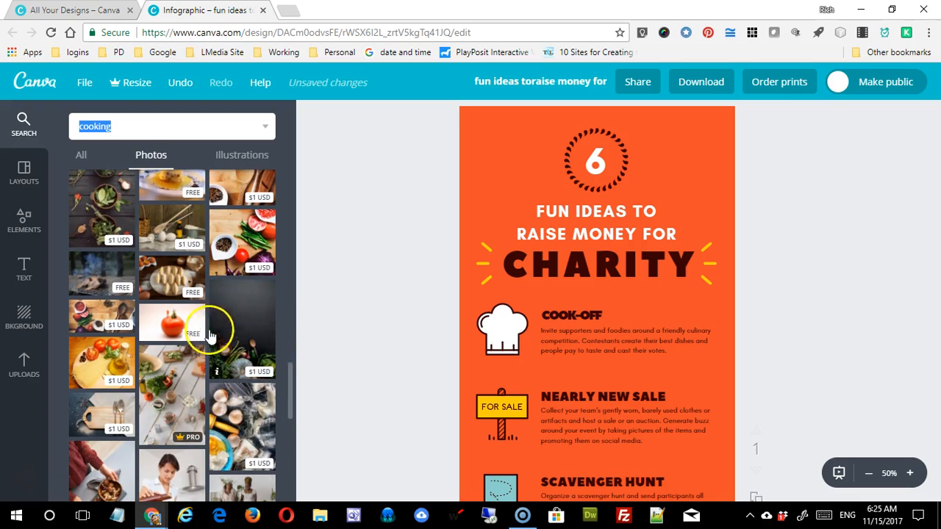
pyautogui.scroll(-4, 187, 317)
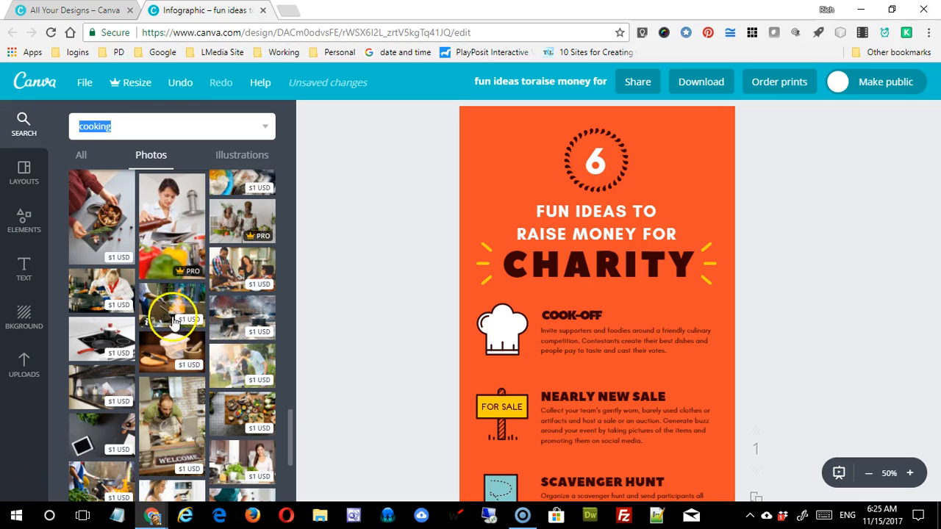
pyautogui.scroll(10, 186, 330)
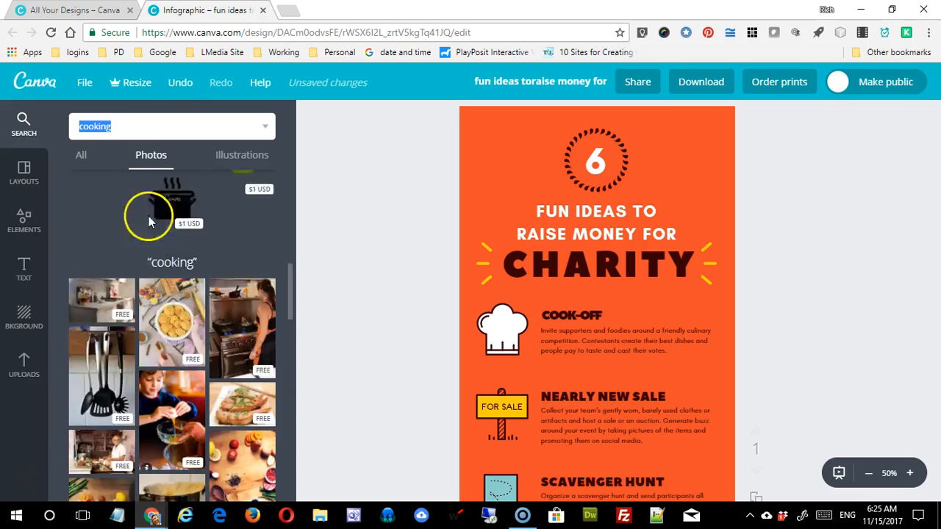
pyautogui.click(81, 154)
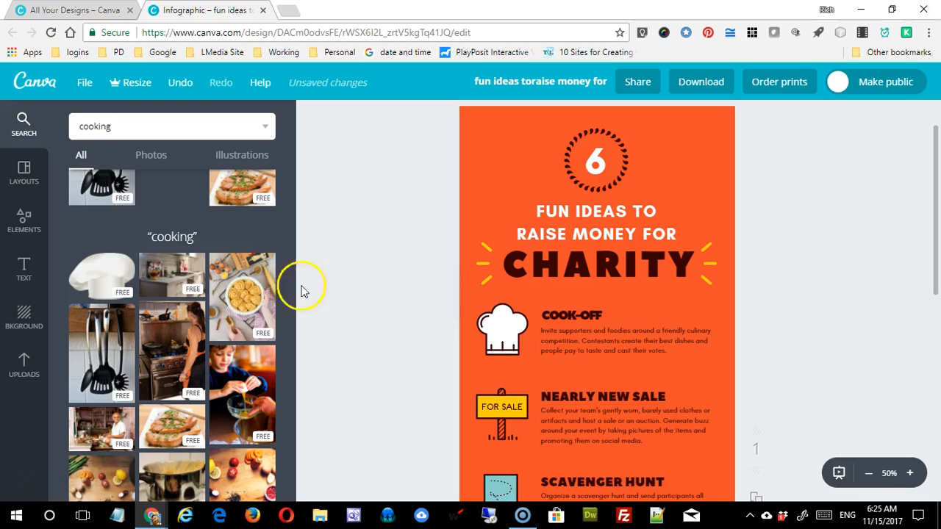
# Browse the available Canva layouts, then bring up the overview of all element categories.
pyautogui.click(28, 189)
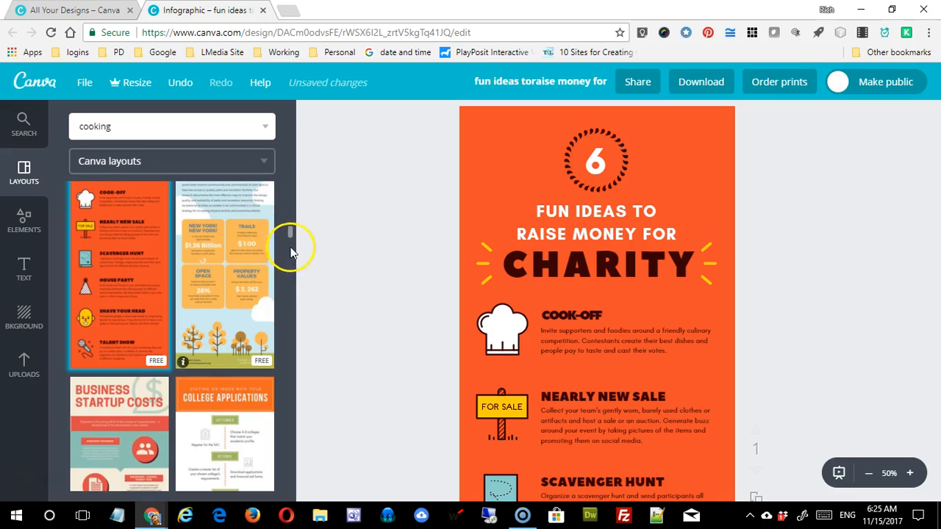
pyautogui.moveTo(291, 235); pyautogui.dragTo(288, 185)
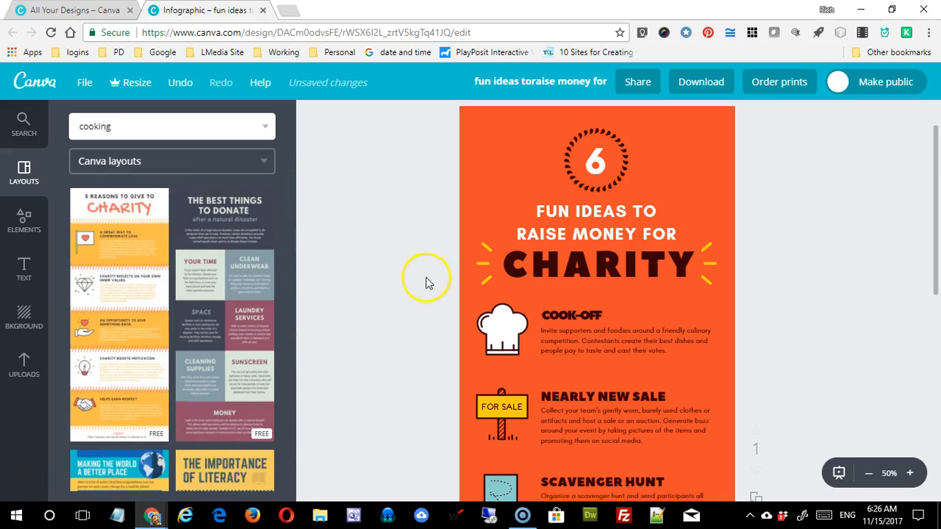
pyautogui.click(24, 218)
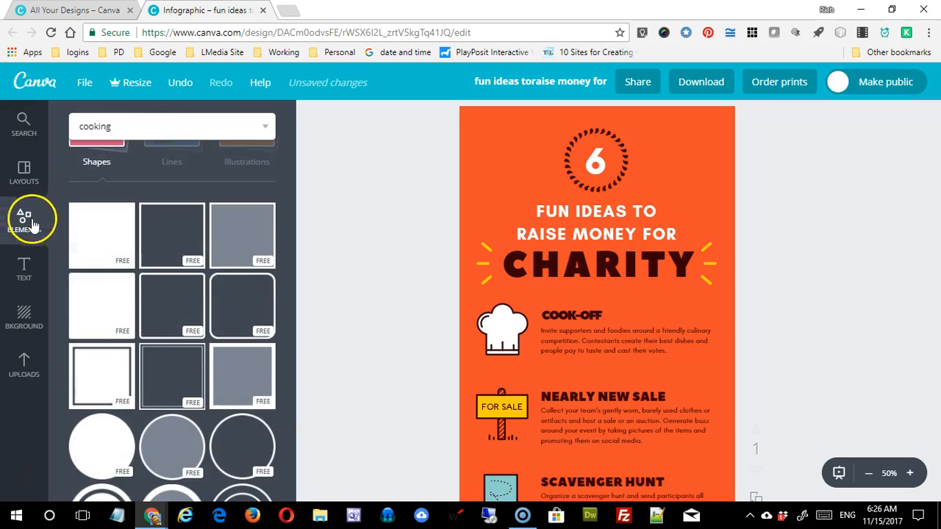
pyautogui.moveTo(294, 258); pyautogui.dragTo(305, 184)
pyautogui.click(103, 271)
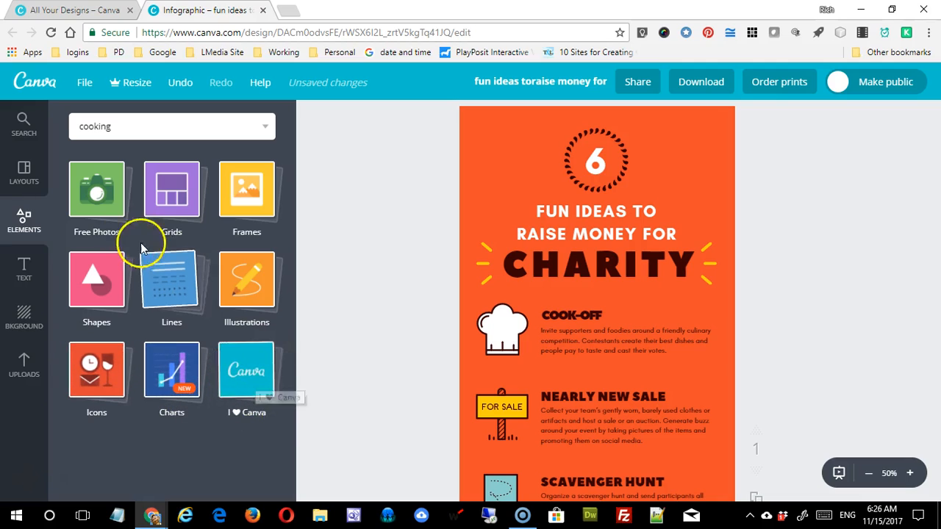
# Browse the free photos among the elements, compare them with the "cooking" search results, and return to the category overview.
pyautogui.click(104, 214)
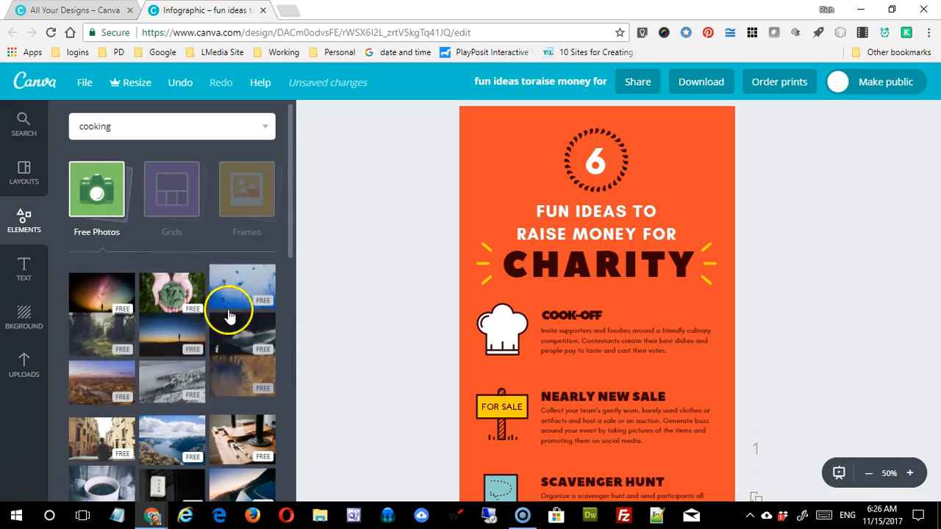
pyautogui.moveTo(292, 257); pyautogui.dragTo(301, 195)
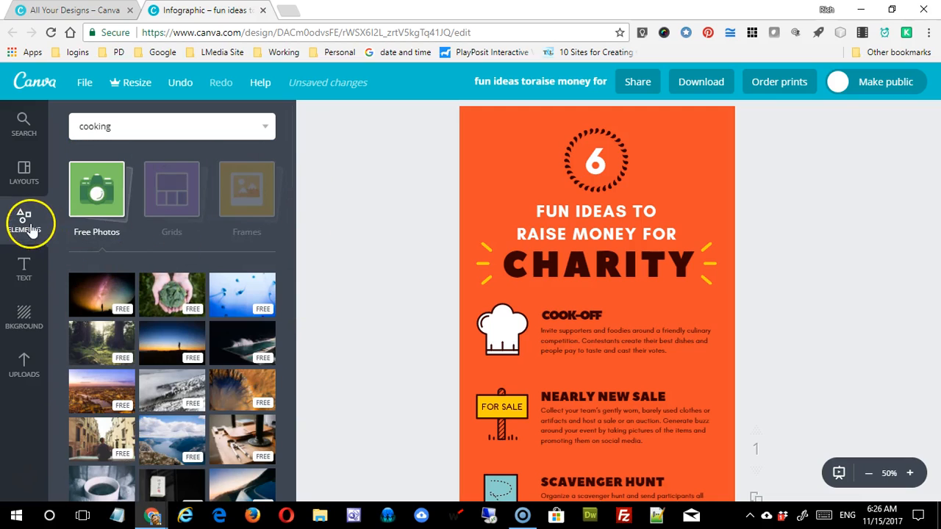
pyautogui.click(143, 131)
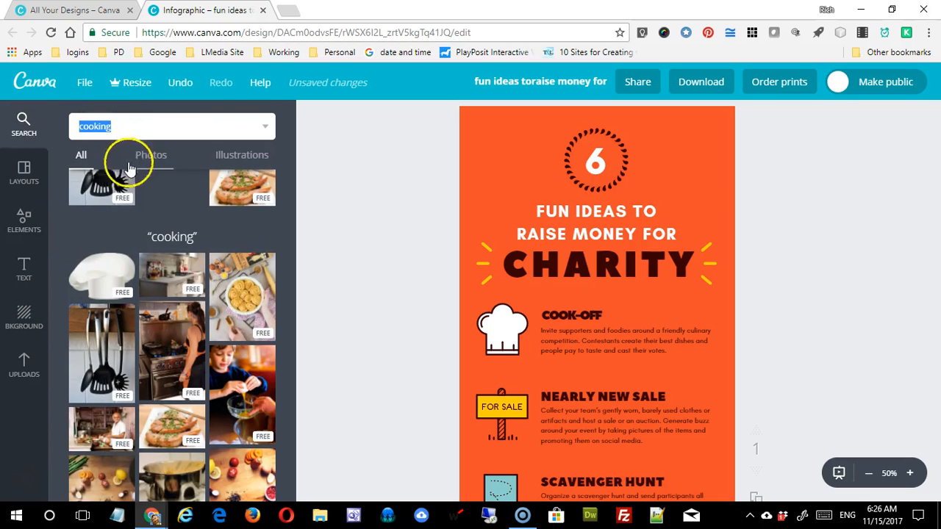
pyautogui.click(24, 221)
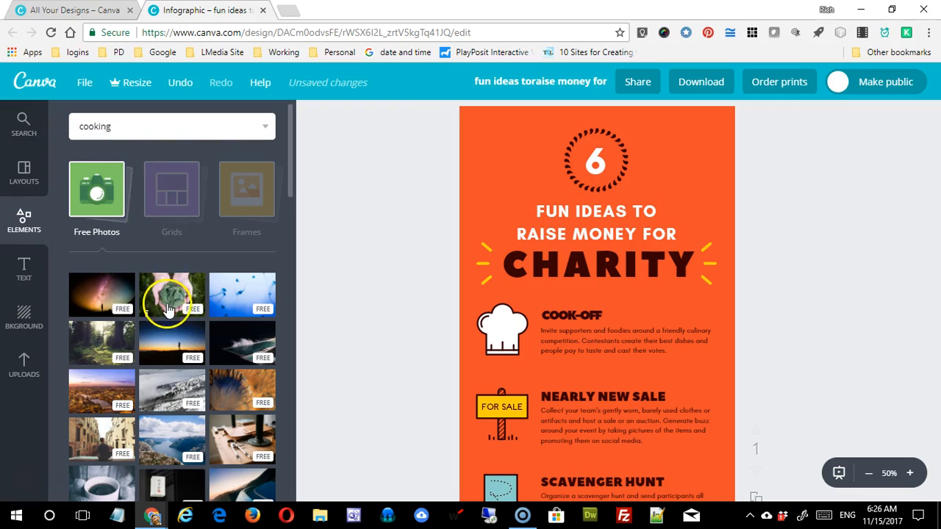
pyautogui.click(103, 191)
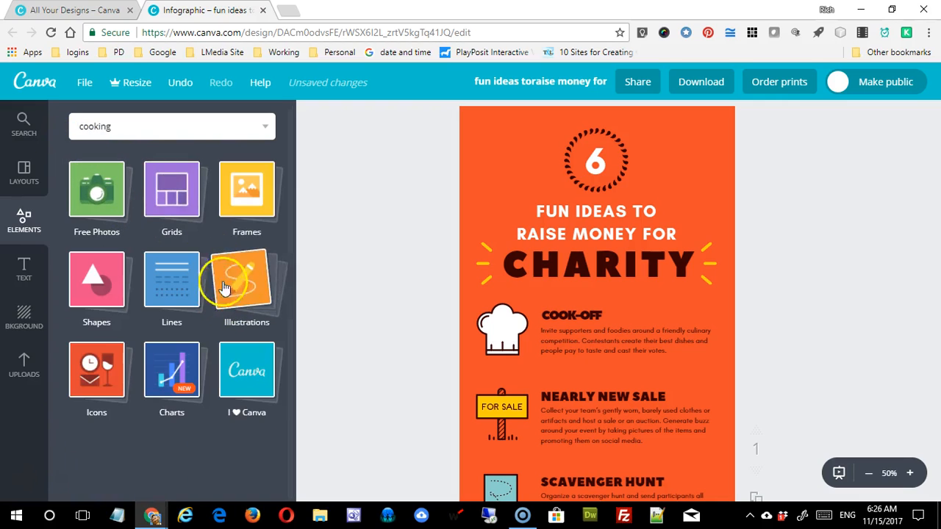
# Add the two-by-two photo grid to the infographic page so it fills the page.
pyautogui.click(171, 191)
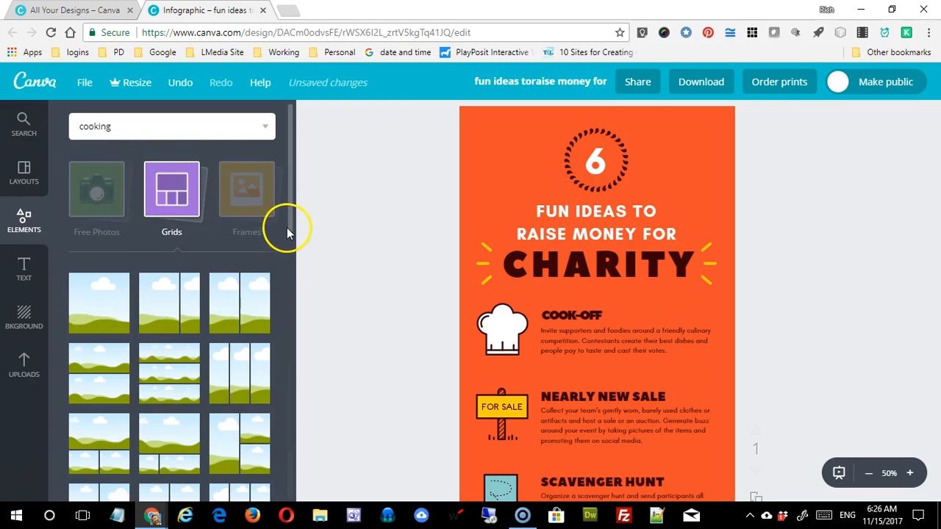
pyautogui.moveTo(290, 221); pyautogui.dragTo(289, 285)
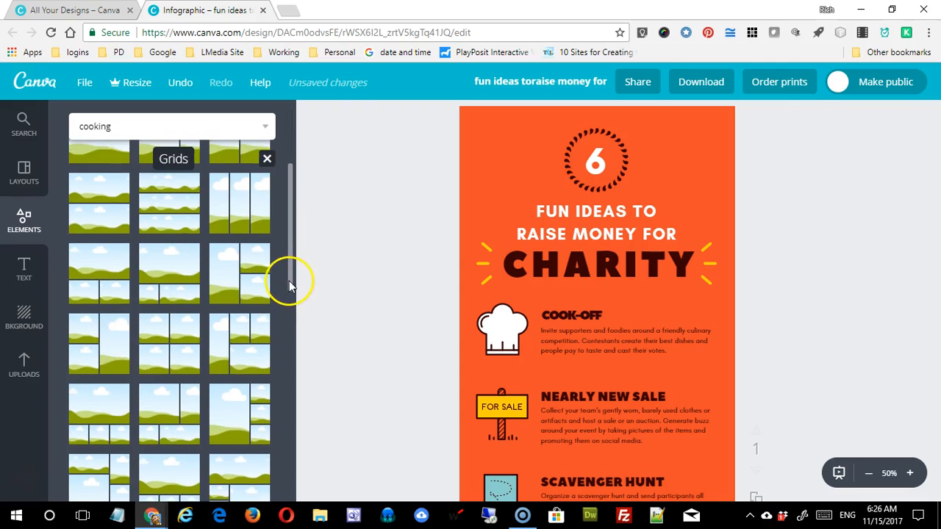
pyautogui.moveTo(176, 358); pyautogui.dragTo(657, 389)
pyautogui.scroll(-3, 659, 388)
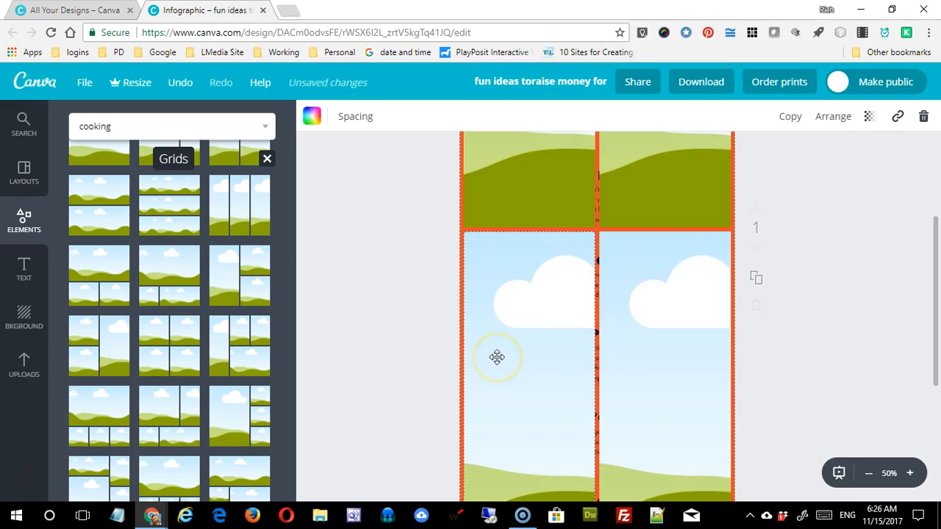
# Delete the two-by-two photo grid from the infographic page and return to the overview of all element categories.
pyautogui.press('Delete')
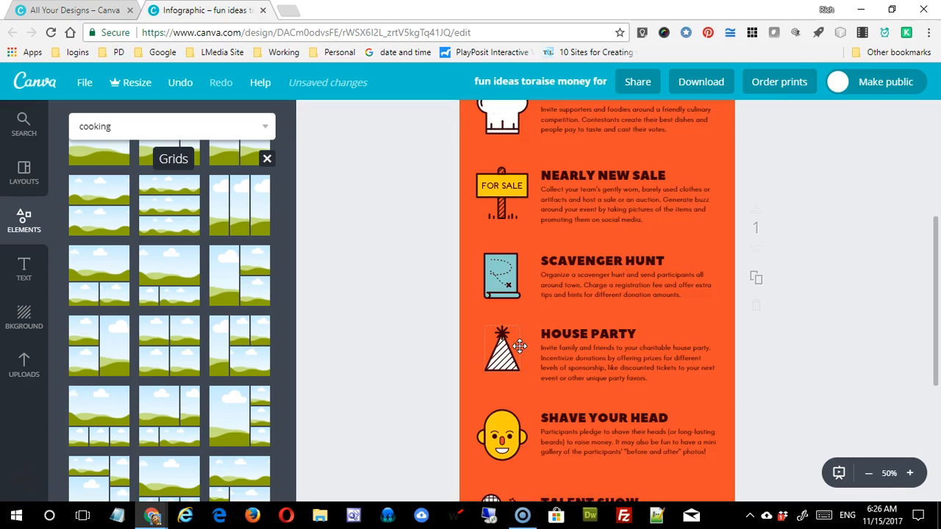
pyautogui.scroll(2, 315, 294)
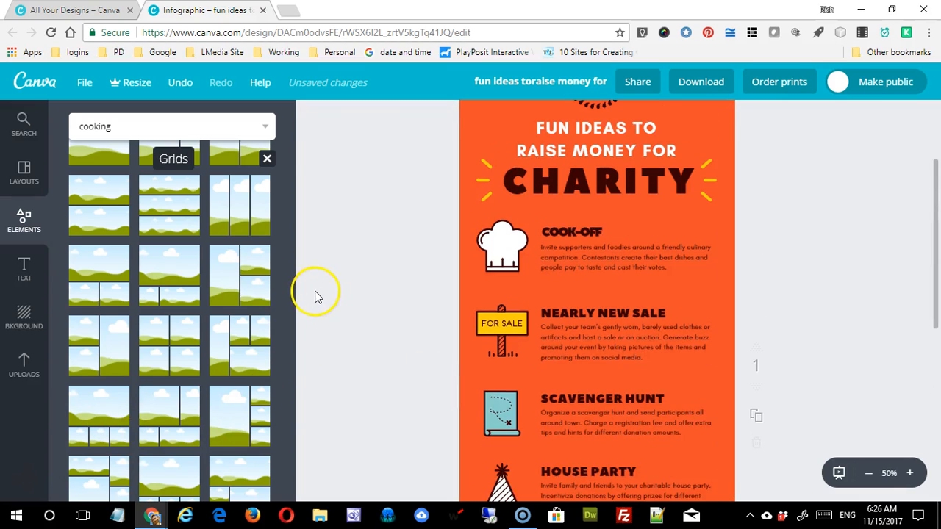
pyautogui.moveTo(289, 257); pyautogui.dragTo(294, 189)
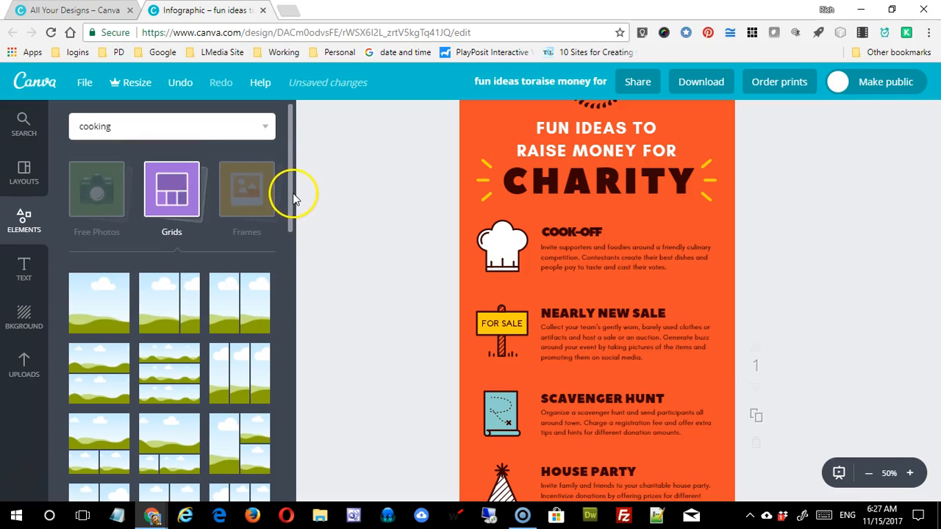
pyautogui.click(166, 187)
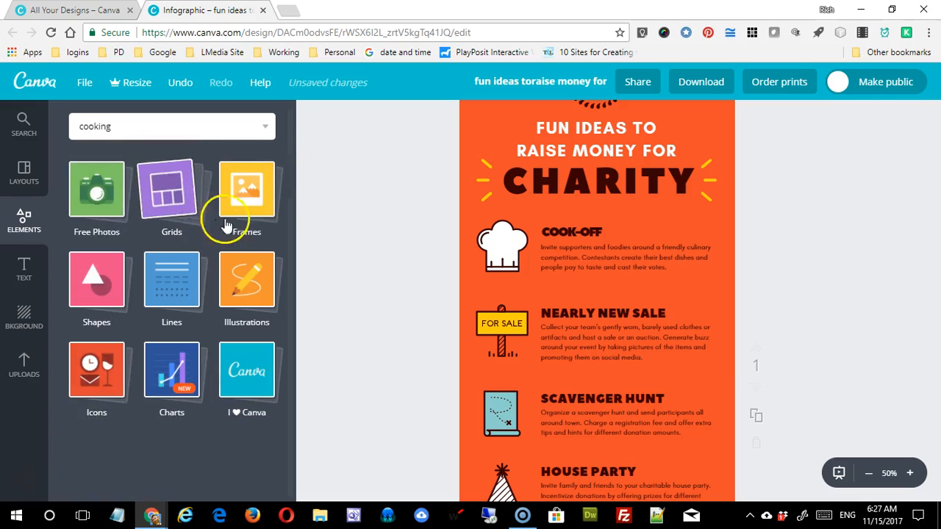
# Try a three-photo frame on the infographic page, shrinking it and positioning it over the list of fundraising ideas.
pyautogui.click(246, 211)
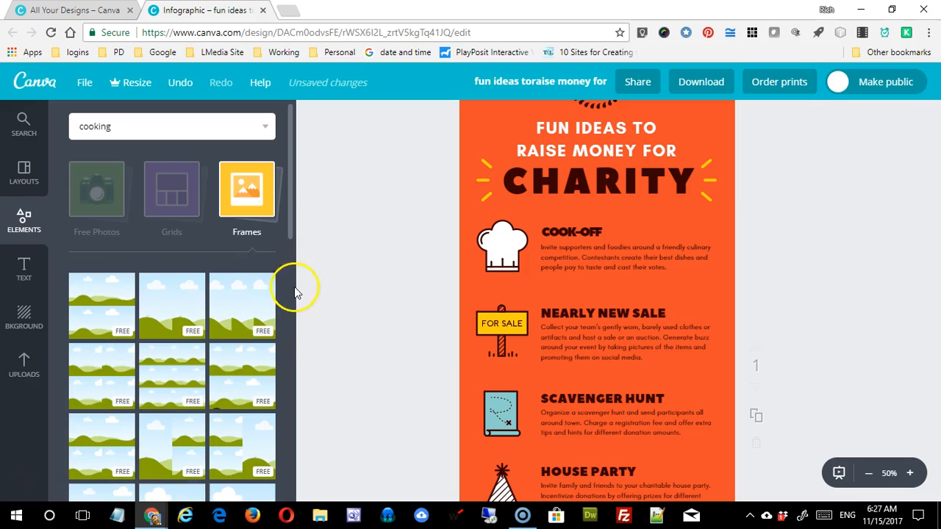
pyautogui.moveTo(289, 215); pyautogui.dragTo(290, 268)
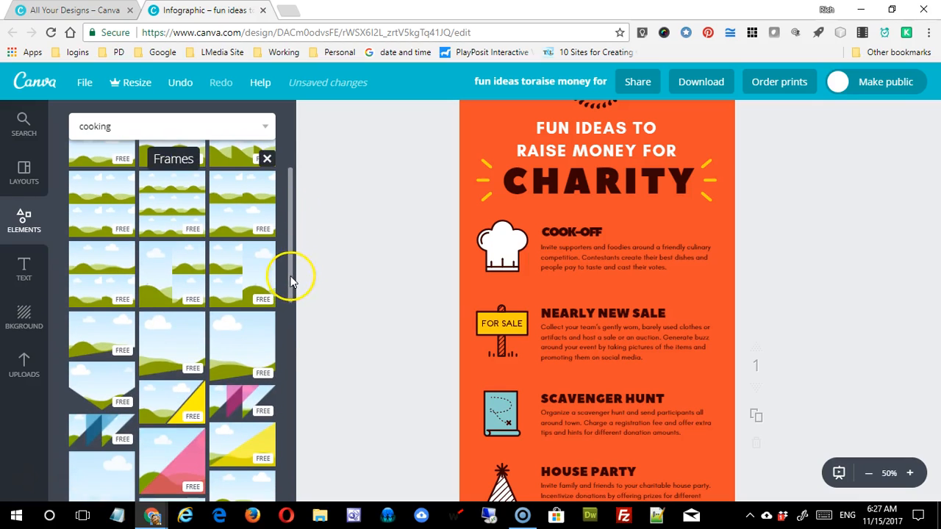
pyautogui.moveTo(176, 278); pyautogui.dragTo(583, 326)
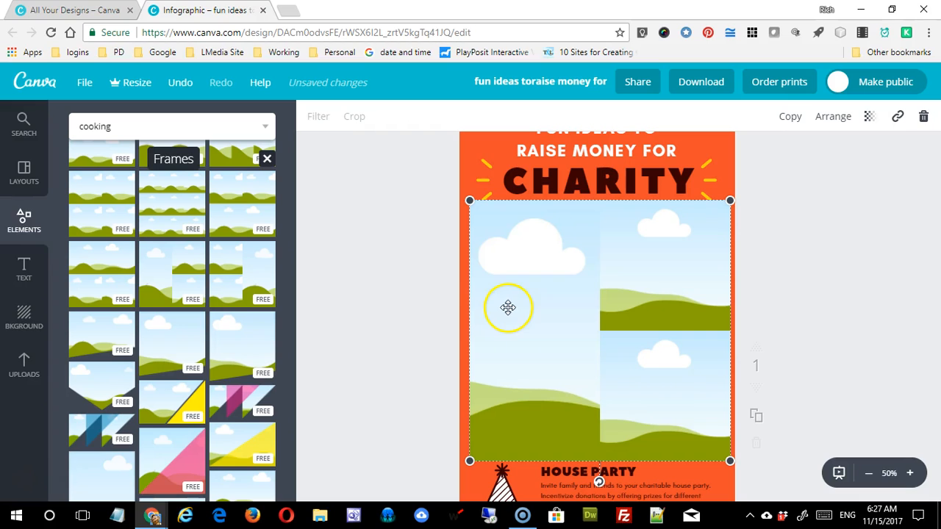
pyautogui.moveTo(730, 461); pyautogui.dragTo(668, 397)
pyautogui.moveTo(621, 353); pyautogui.dragTo(646, 414)
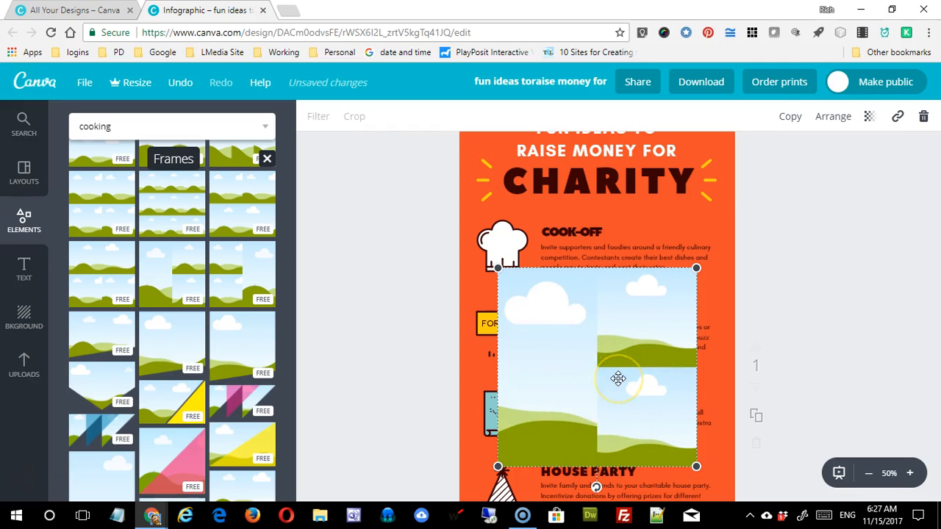
# Delete the three-photo frame from the page and bring up the shapes in place of the frames.
pyautogui.press('Delete')
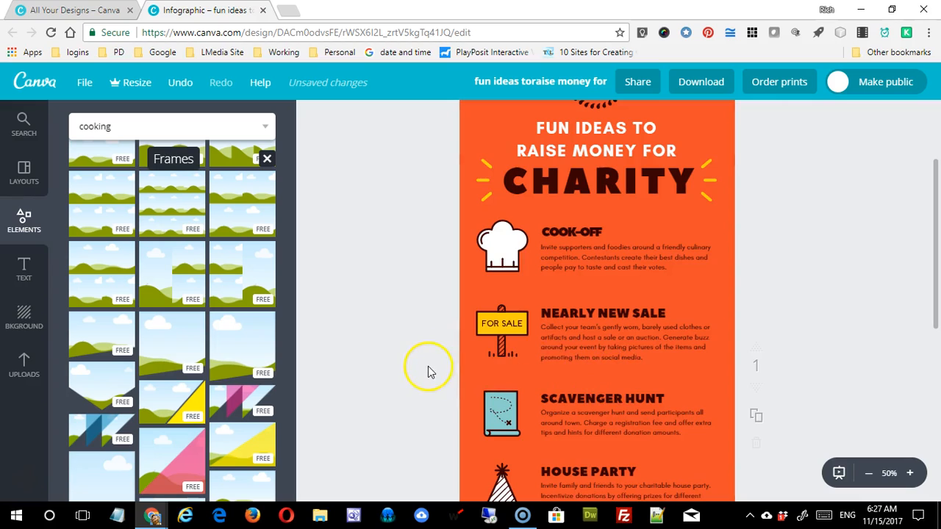
pyautogui.scroll(2, 430, 372)
pyautogui.scroll(5, 290, 256)
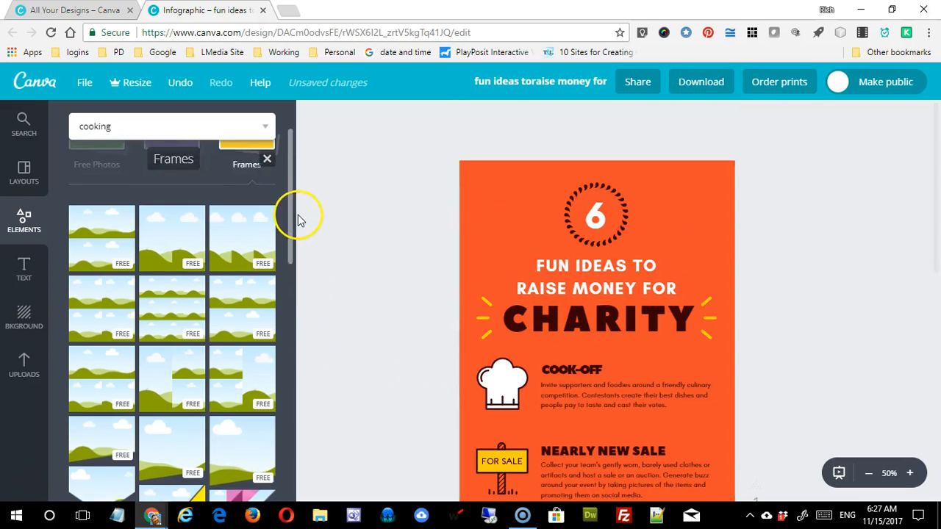
pyautogui.click(250, 192)
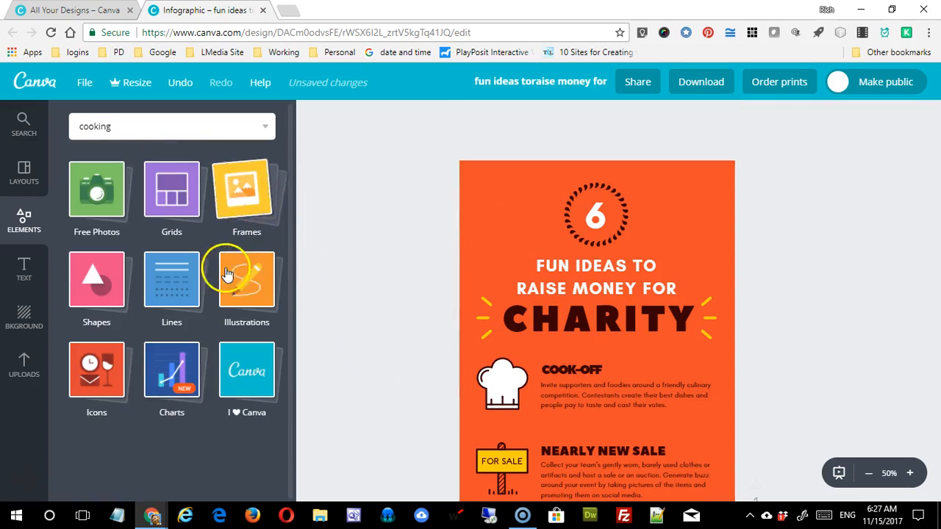
pyautogui.click(114, 290)
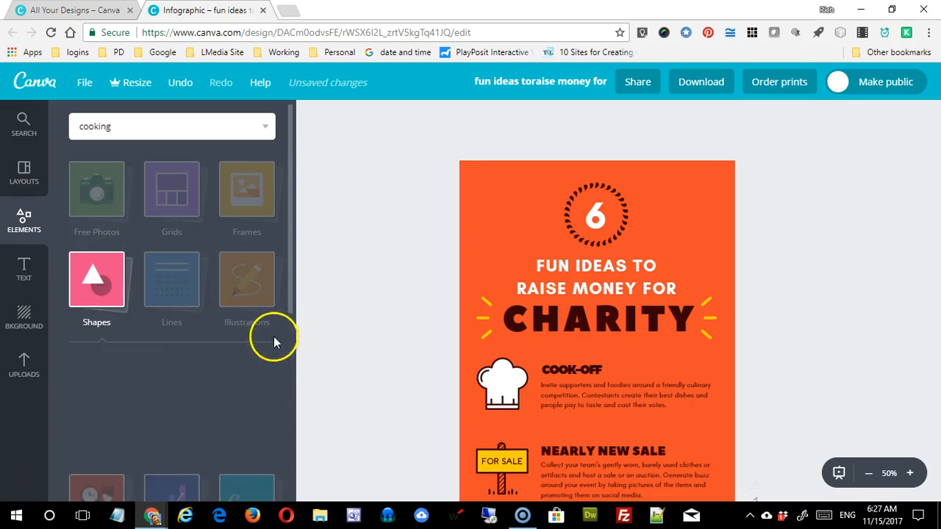
pyautogui.moveTo(289, 212); pyautogui.dragTo(287, 267)
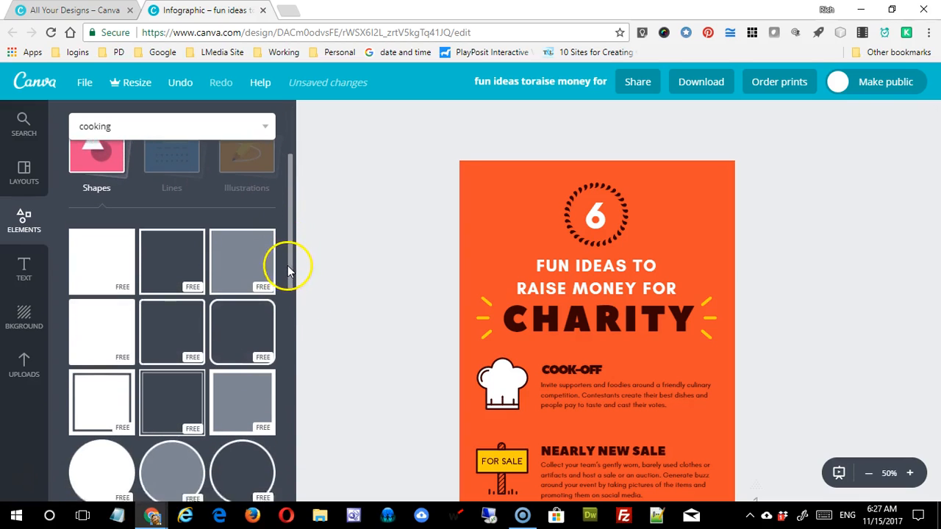
# Try a rounded square outline on the page, shrinking it and placing it beside the number 6 badge.
pyautogui.moveTo(237, 311); pyautogui.dragTo(554, 334)
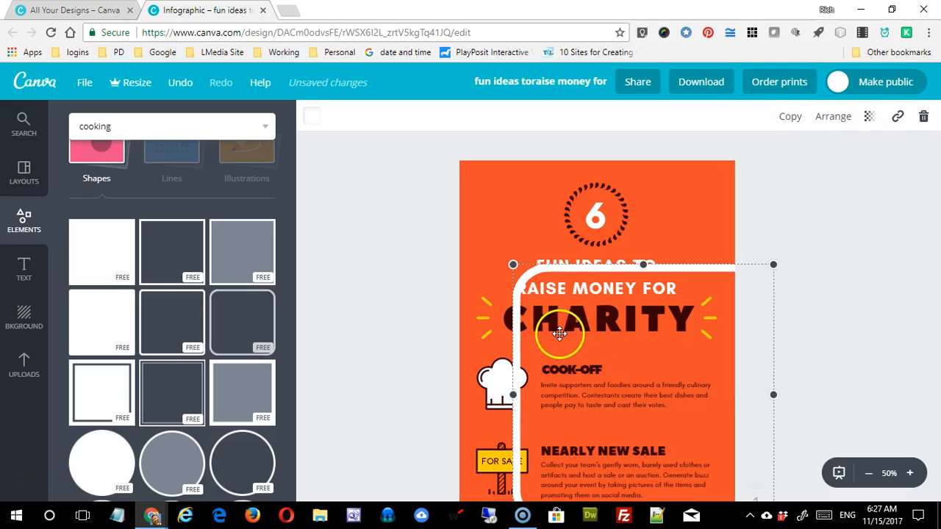
pyautogui.moveTo(511, 264); pyautogui.dragTo(557, 272)
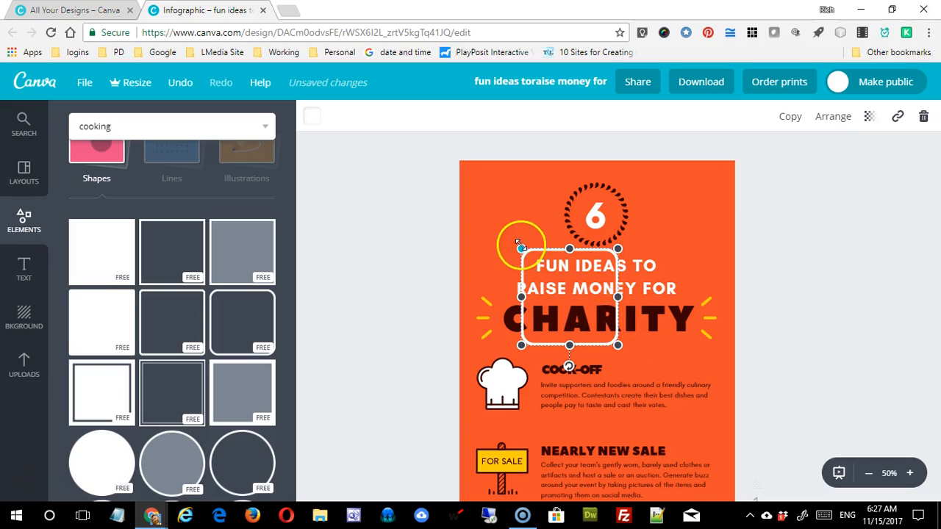
pyautogui.moveTo(521, 249); pyautogui.dragTo(554, 282)
pyautogui.moveTo(588, 312); pyautogui.dragTo(700, 210)
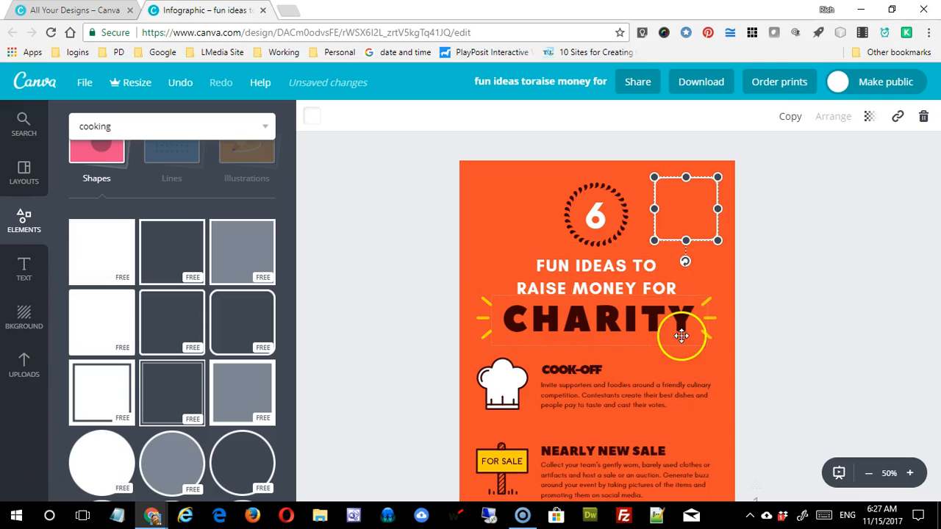
# Recolor the rounded square outline dark green, then delete it from the page.
pyautogui.click(312, 117)
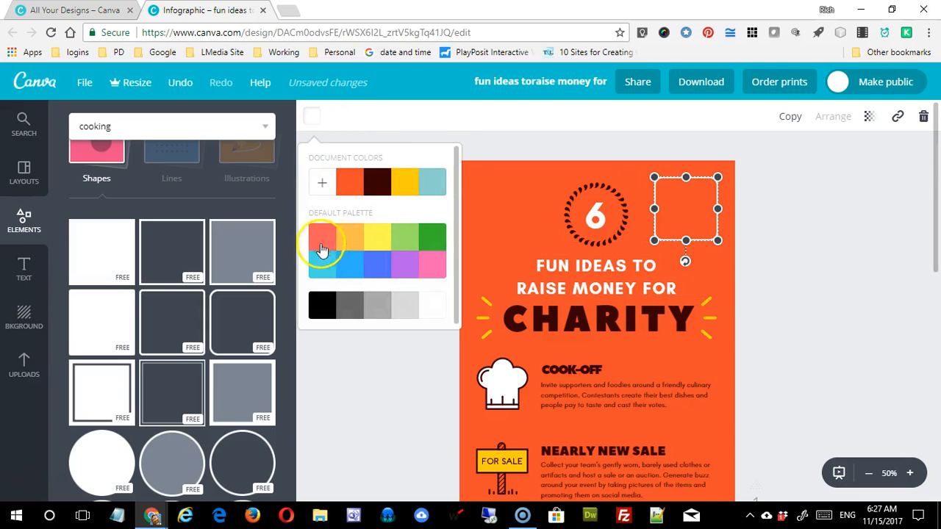
pyautogui.click(433, 248)
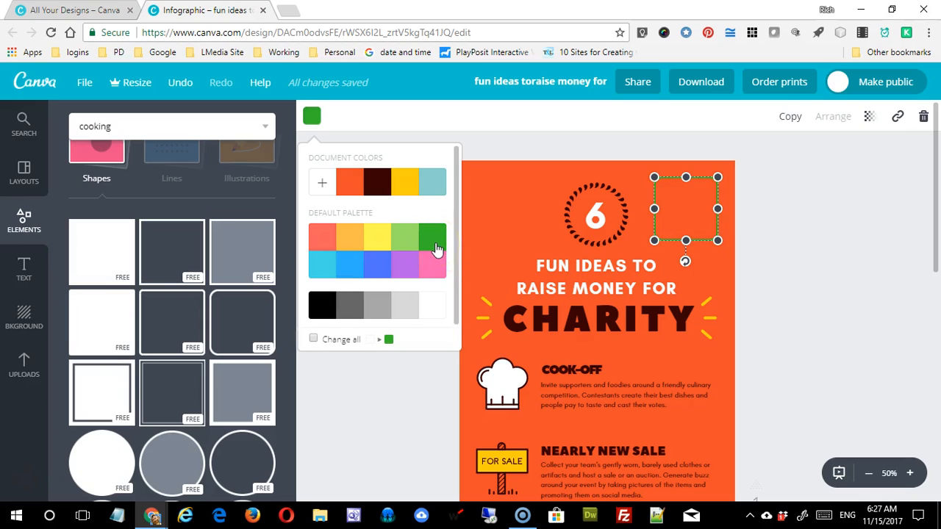
pyautogui.click(687, 197)
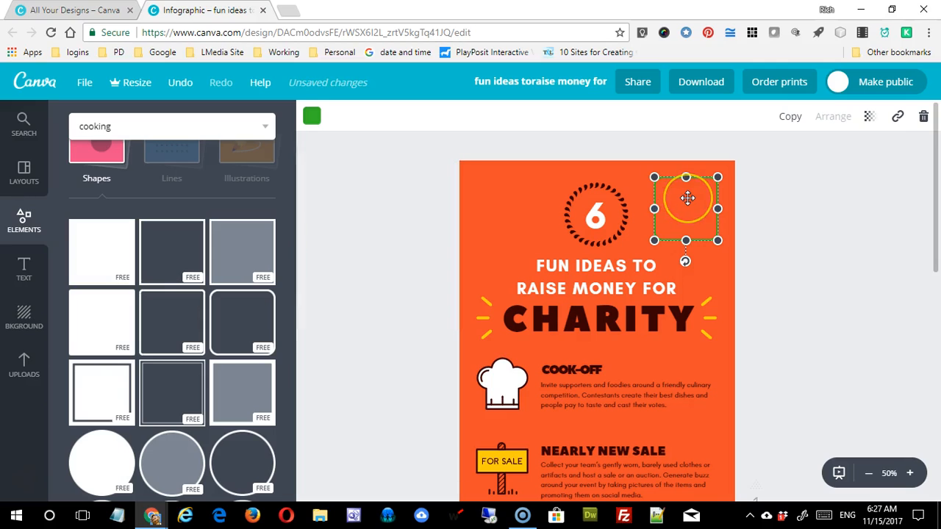
pyautogui.press('Delete')
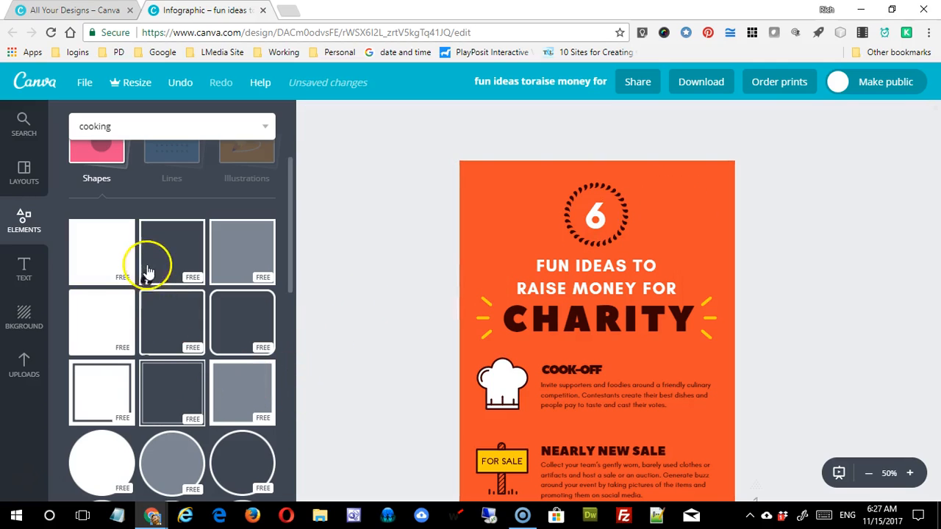
# Add a solid white square over the infographic's heading and resize it into a rectangle spanning the full page width.
pyautogui.moveTo(122, 266); pyautogui.dragTo(665, 373)
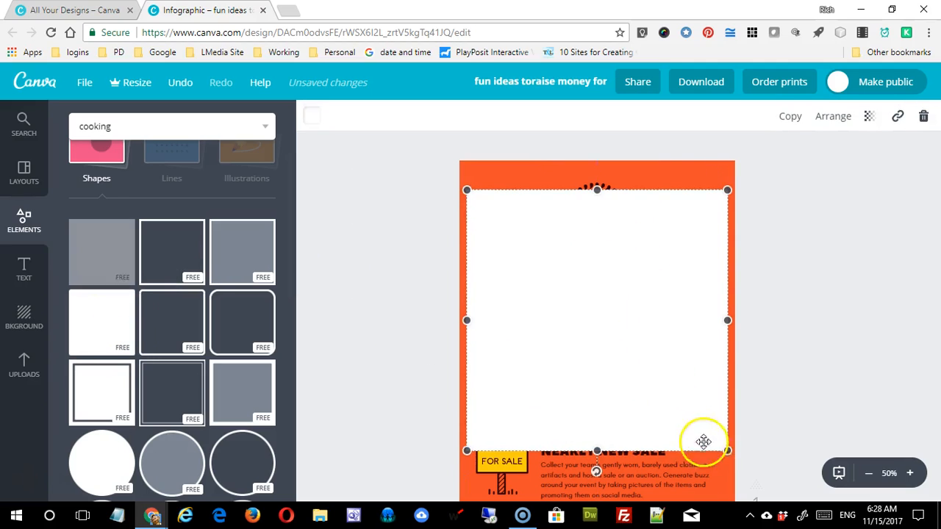
pyautogui.moveTo(726, 450); pyautogui.dragTo(617, 341)
pyautogui.moveTo(659, 272); pyautogui.dragTo(741, 275)
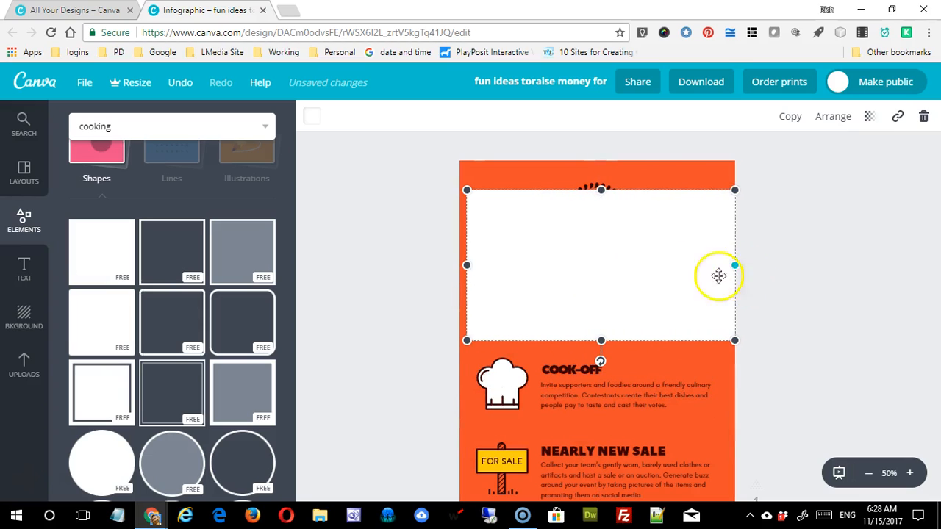
pyautogui.moveTo(468, 265)
pyautogui.mouseDown()
pyautogui.moveTo(450, 266)
pyautogui.moveTo(462, 265)
pyautogui.mouseUp()
# Color the rectangle light blue and send it back behind the heading text and the number 6 badge.
pyautogui.click(312, 116)
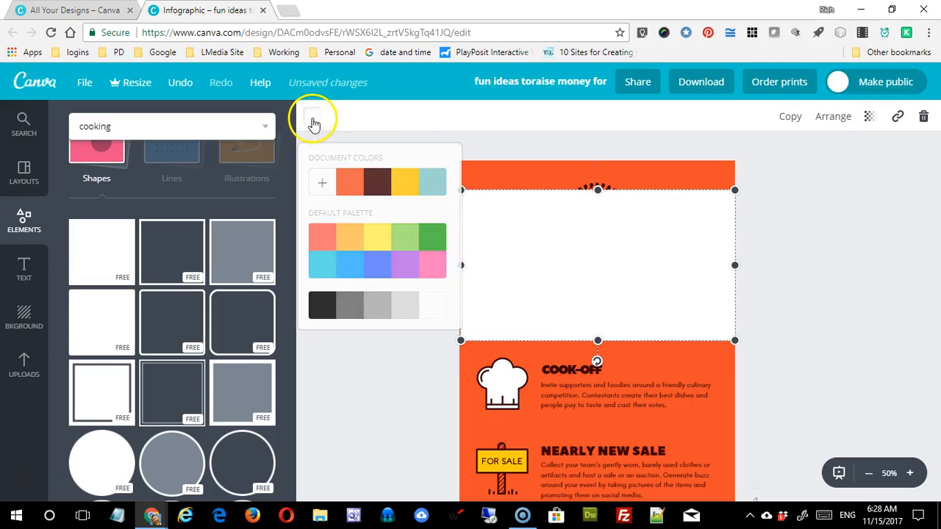
pyautogui.click(323, 266)
pyautogui.click(832, 116)
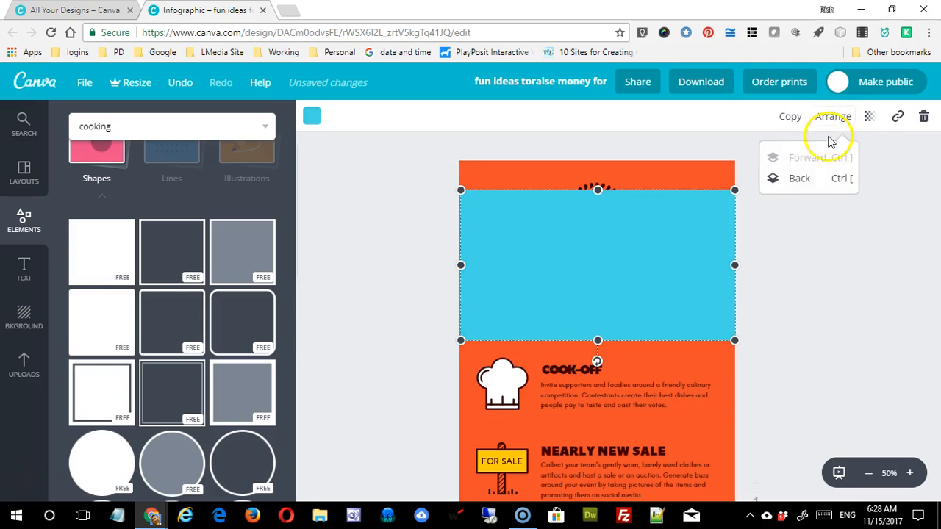
pyautogui.click(801, 179)
pyautogui.click(806, 185)
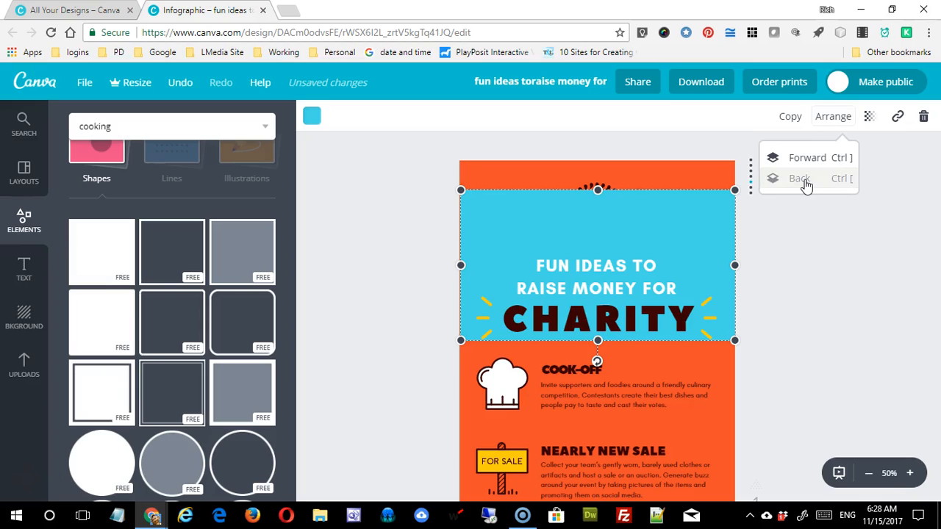
pyautogui.click(806, 186)
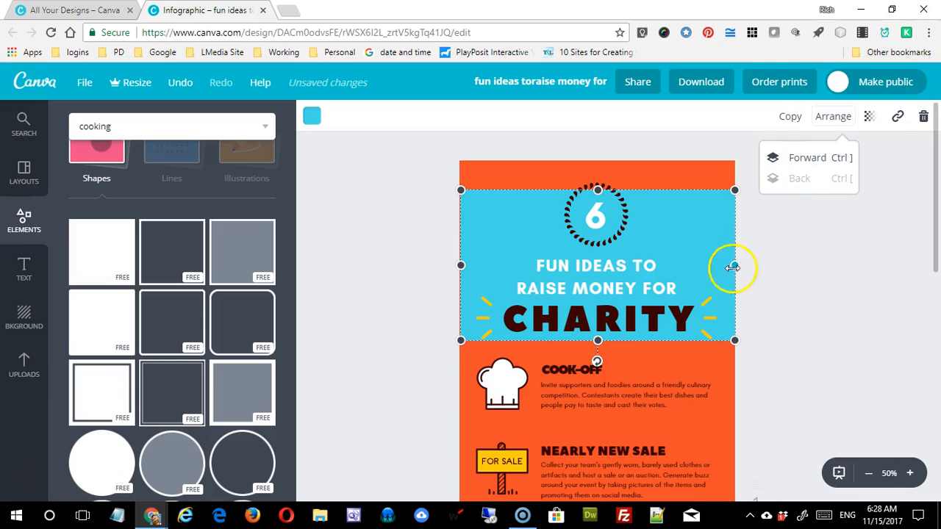
# Adjust the blue rectangle's height so it forms a band behind only the heading text, starting below the number 6 badge.
pyautogui.click(659, 196)
pyautogui.moveTo(597, 189); pyautogui.dragTo(596, 253)
pyautogui.moveTo(598, 340); pyautogui.dragTo(599, 344)
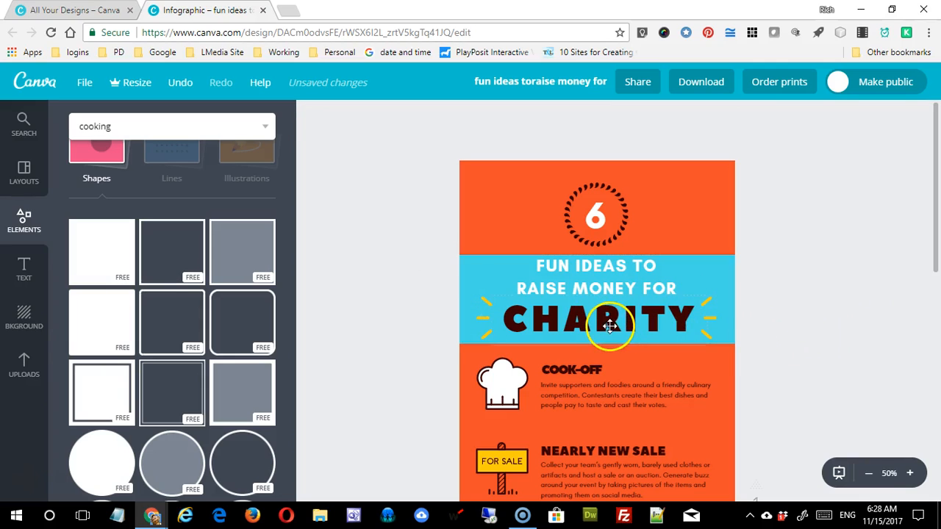
# Look through the available circles, triangles, polygons, stars, badges and hearts among the shapes, then return to the element category overview.
pyautogui.scroll(-2, 300, 377)
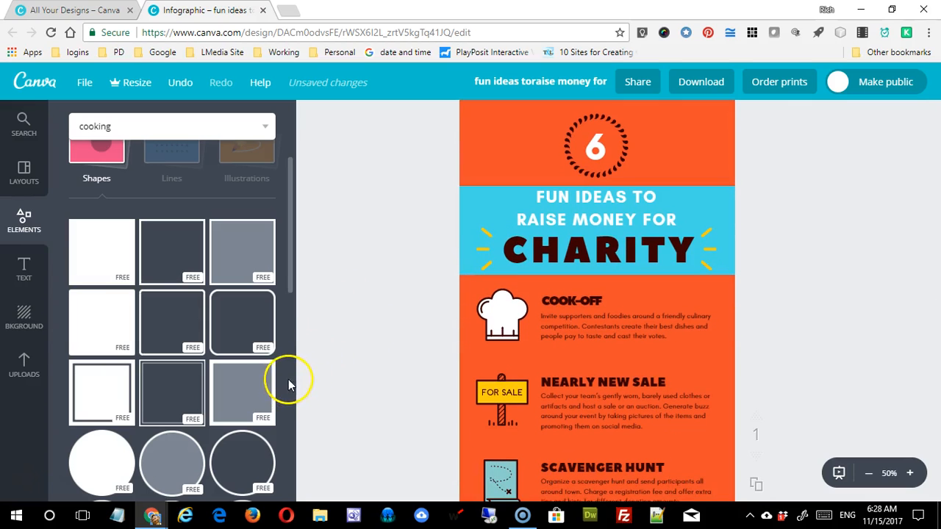
pyautogui.moveTo(292, 296); pyautogui.dragTo(290, 382)
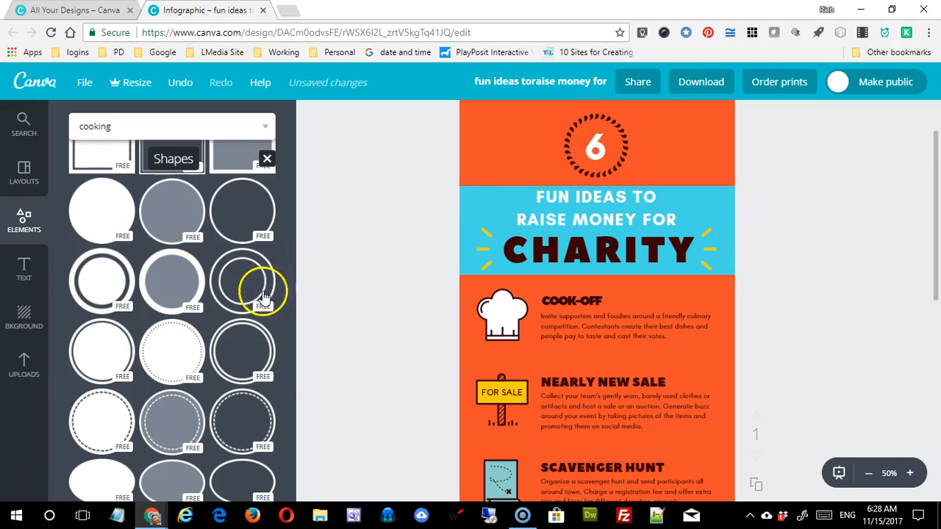
pyautogui.scroll(-5, 291, 358)
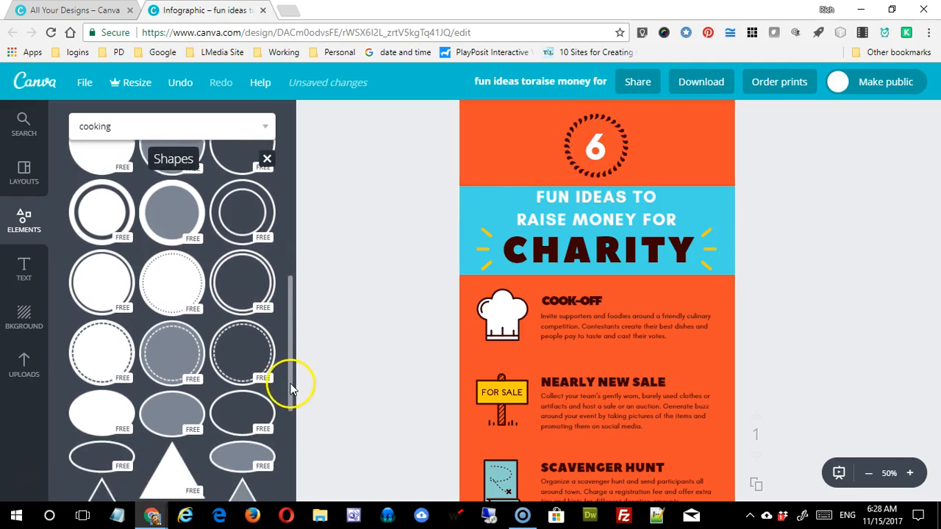
pyautogui.scroll(-5, 282, 456)
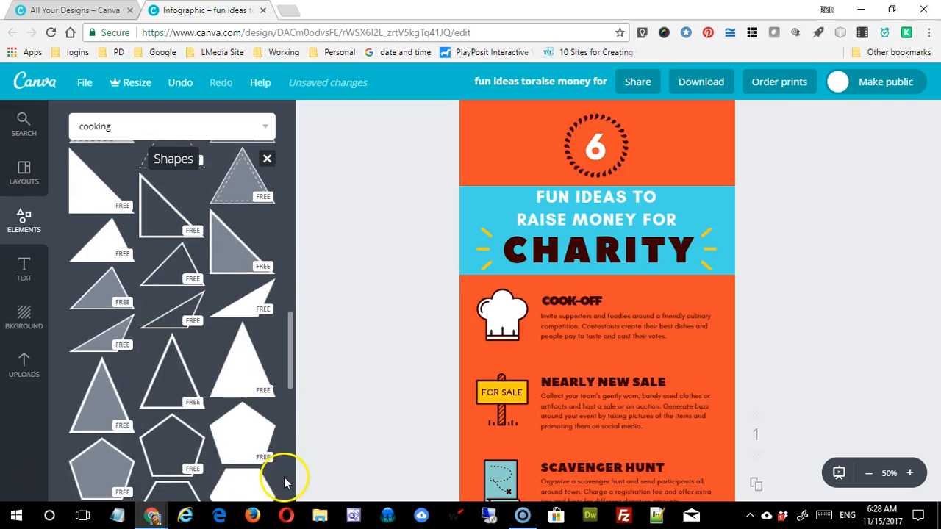
pyautogui.scroll(-3, 292, 404)
pyautogui.scroll(-5, 289, 433)
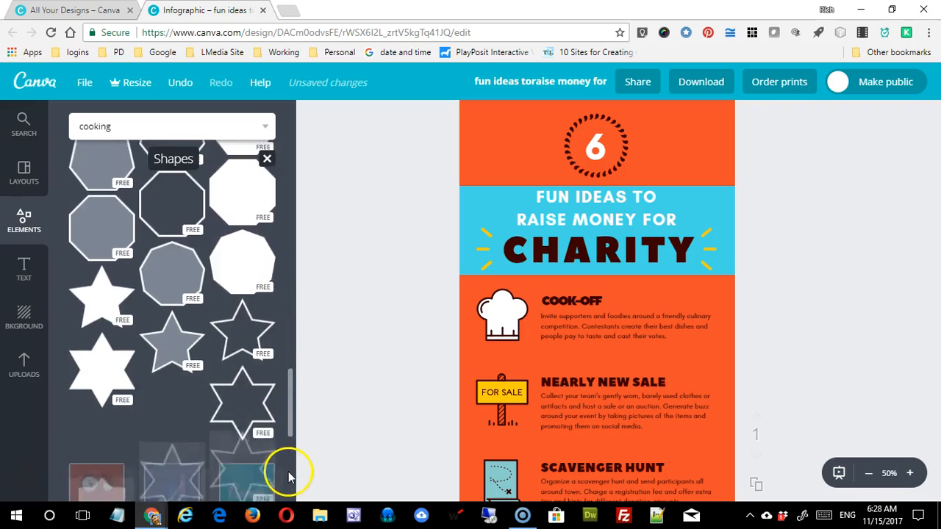
pyautogui.moveTo(289, 383); pyautogui.dragTo(292, 429)
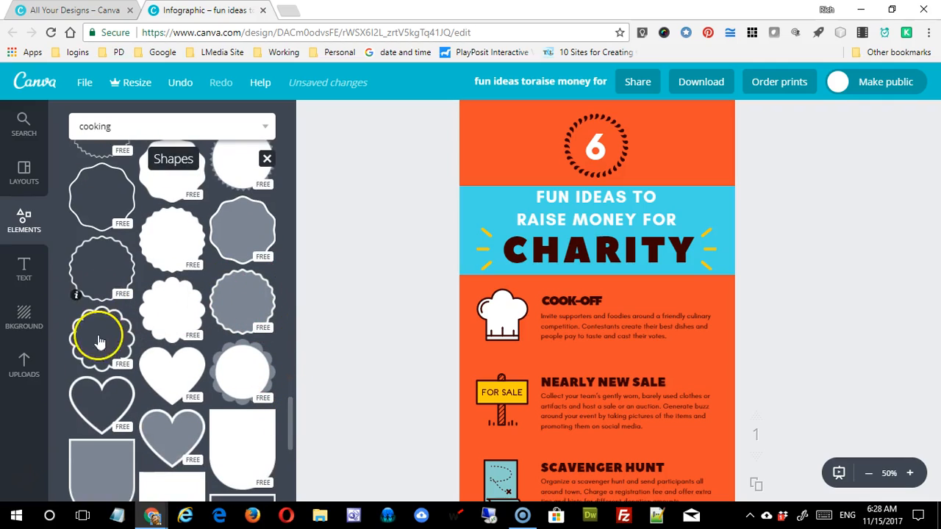
pyautogui.moveTo(293, 416); pyautogui.dragTo(317, 248)
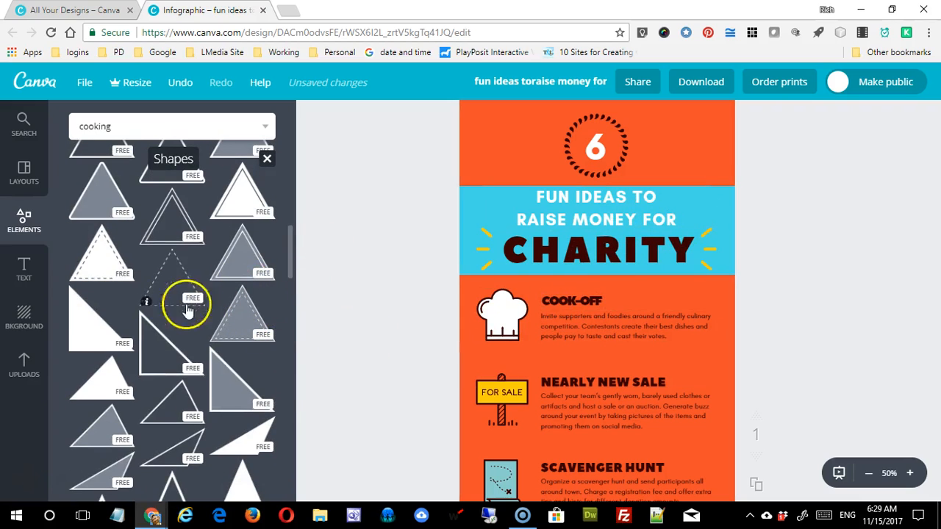
pyautogui.click(266, 158)
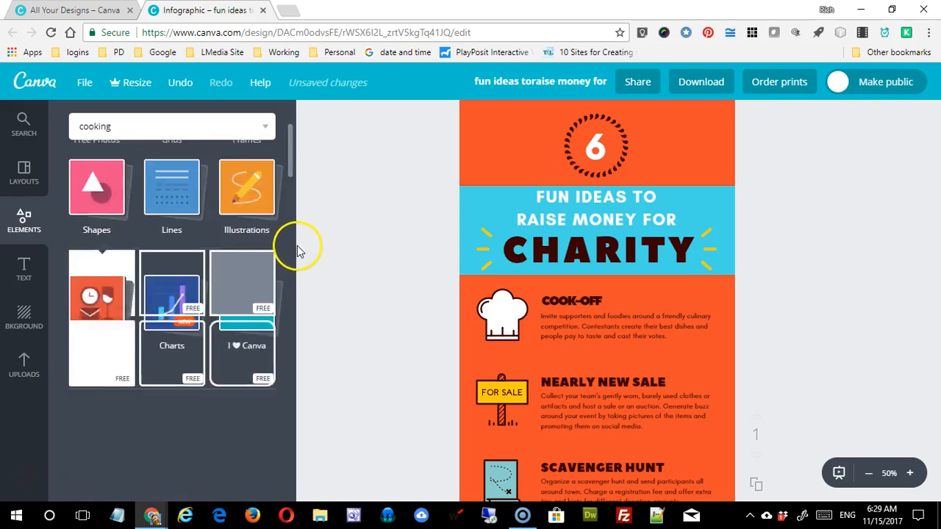
# Add the red scalloped line from the line elements along the blue band's lower edge and stretch it across the full page width.
pyautogui.click(170, 294)
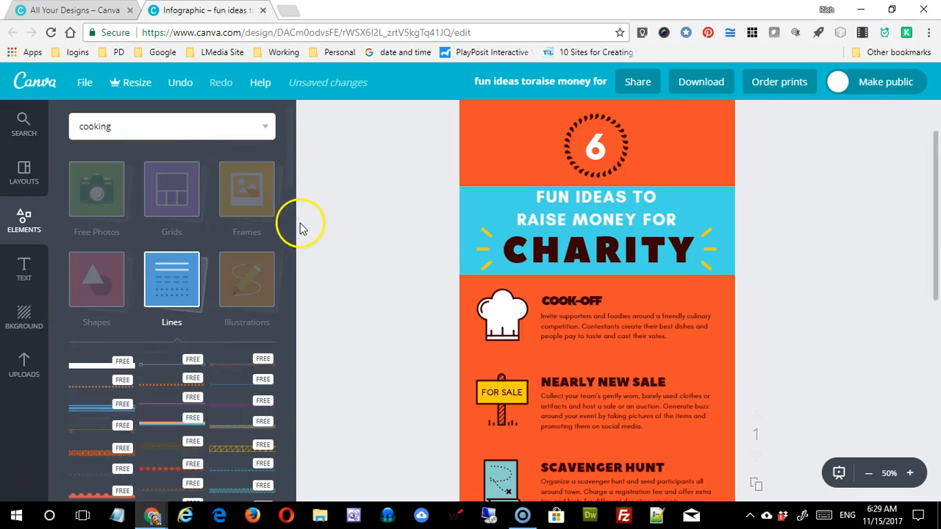
pyautogui.scroll(-8, 293, 317)
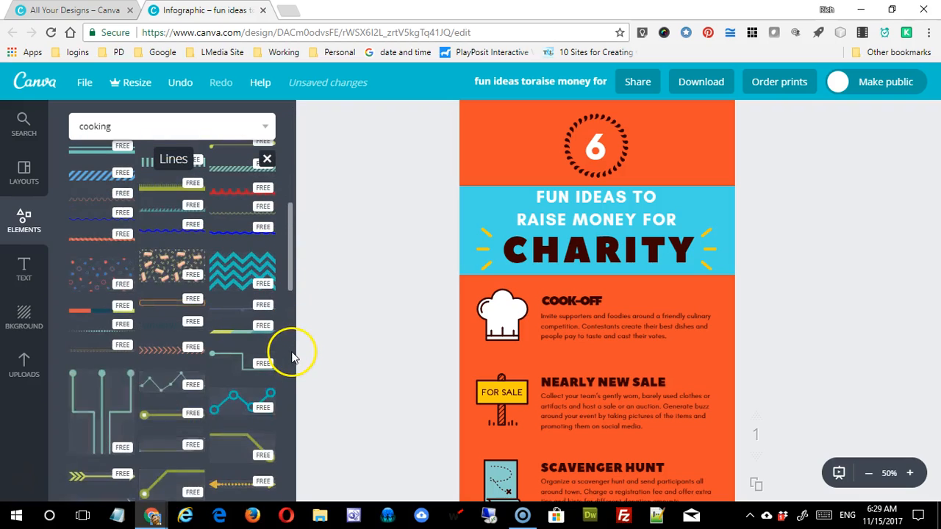
pyautogui.scroll(4, 301, 338)
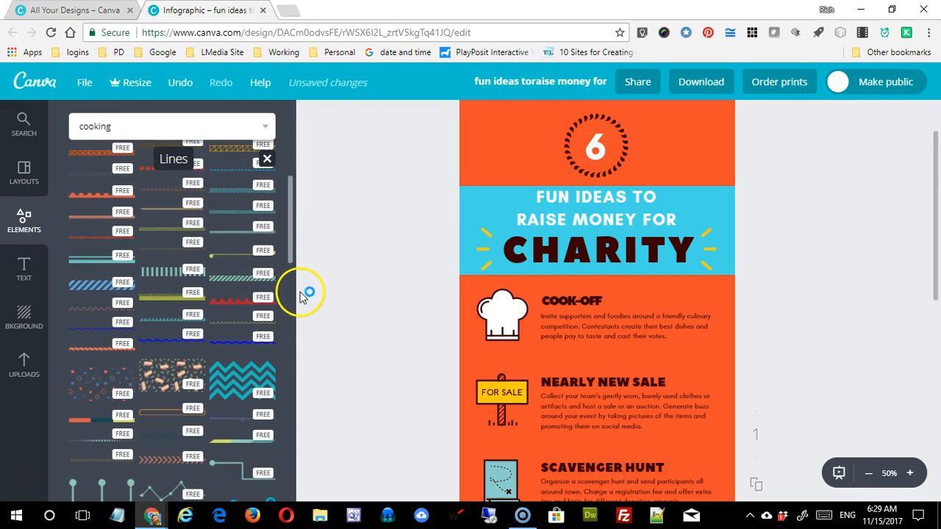
pyautogui.moveTo(241, 298); pyautogui.dragTo(549, 265)
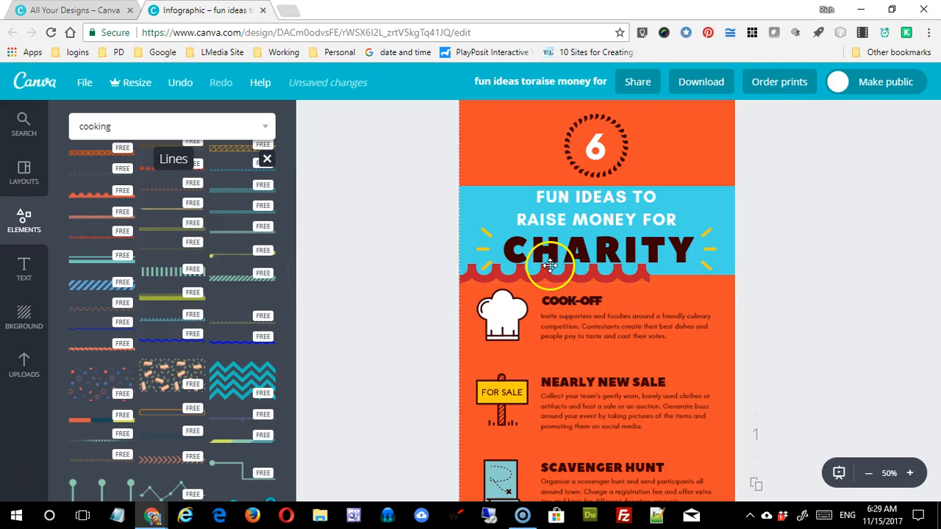
pyautogui.click(550, 264)
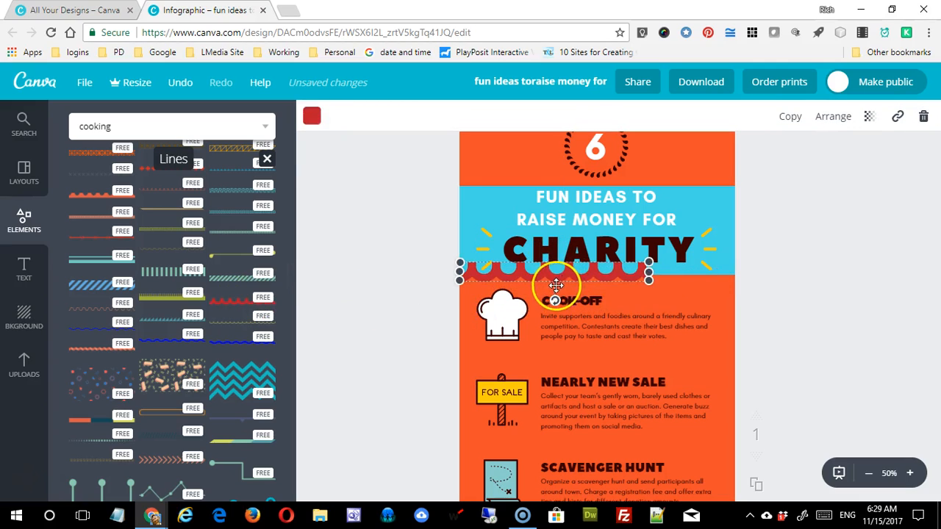
pyautogui.moveTo(648, 278); pyautogui.dragTo(734, 272)
pyautogui.moveTo(663, 268); pyautogui.dragTo(665, 272)
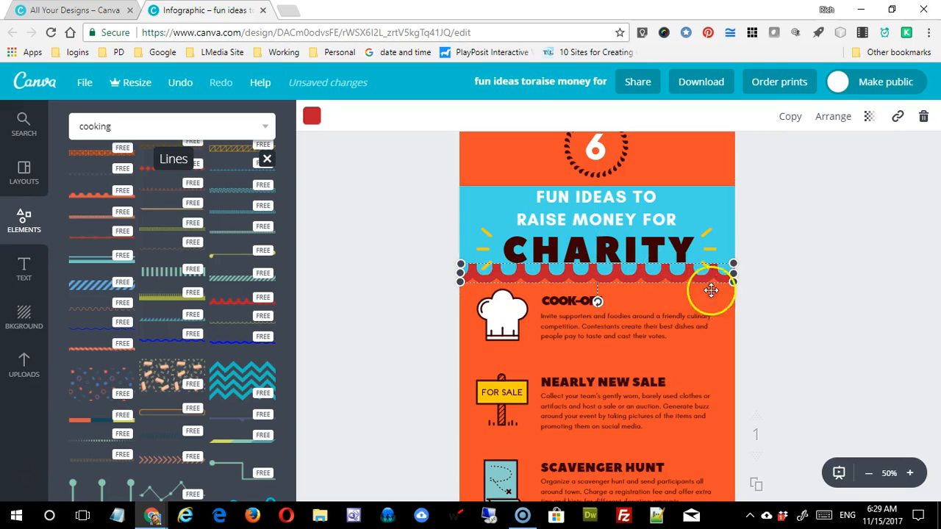
# Try yellow, pink and coral from the default palette as the scalloped line's color.
pyautogui.click(310, 118)
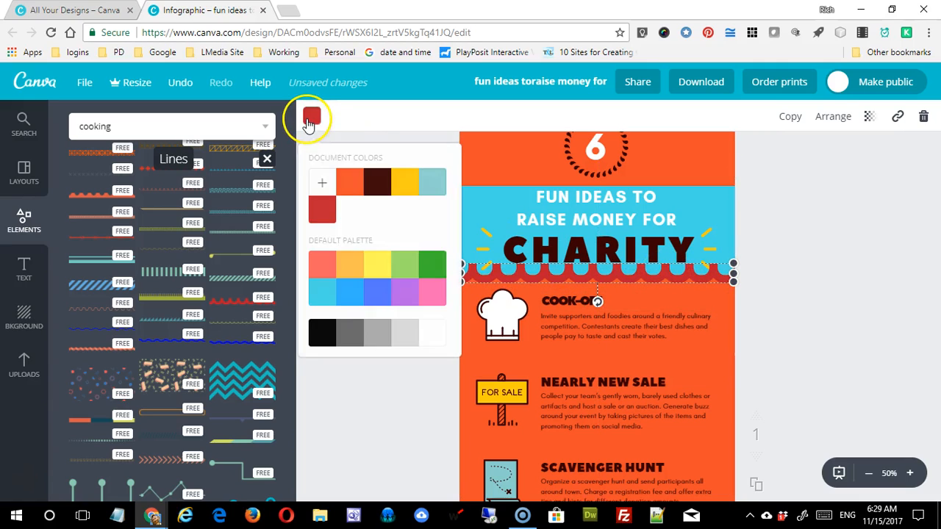
pyautogui.click(377, 241)
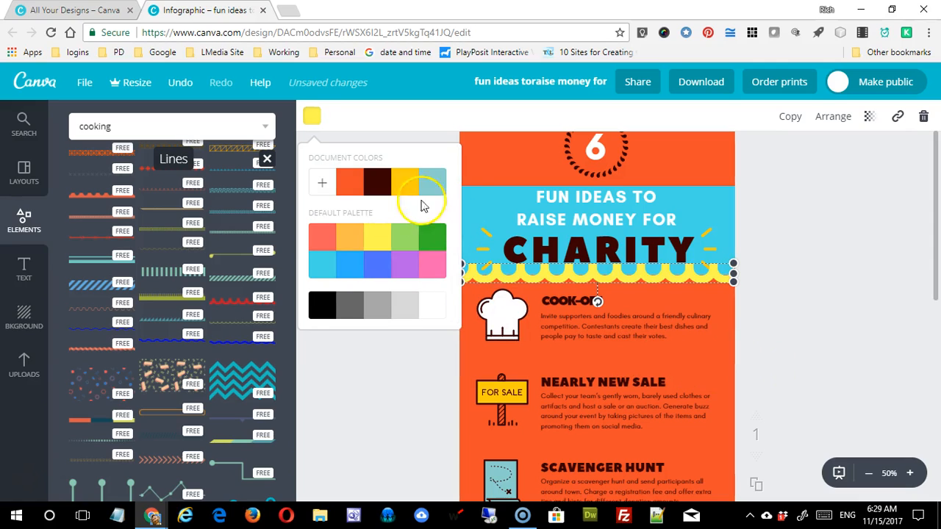
pyautogui.click(432, 269)
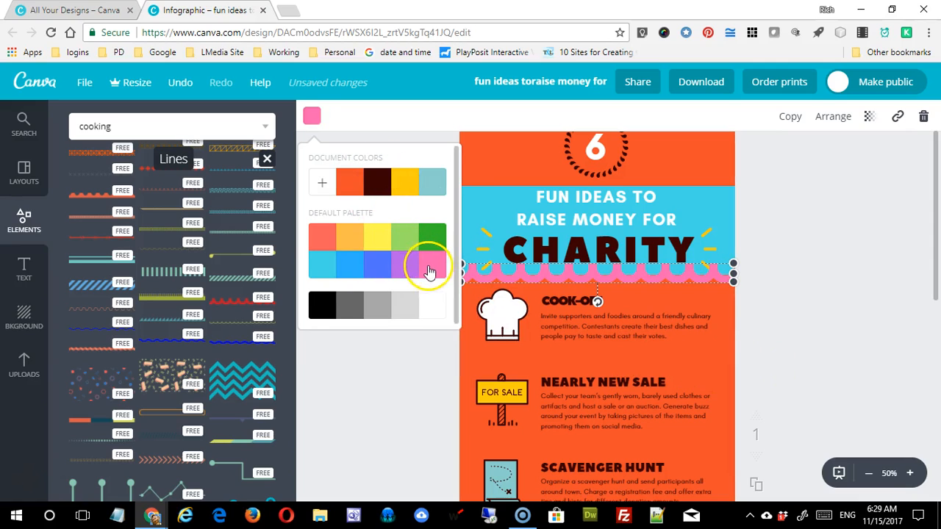
pyautogui.click(322, 239)
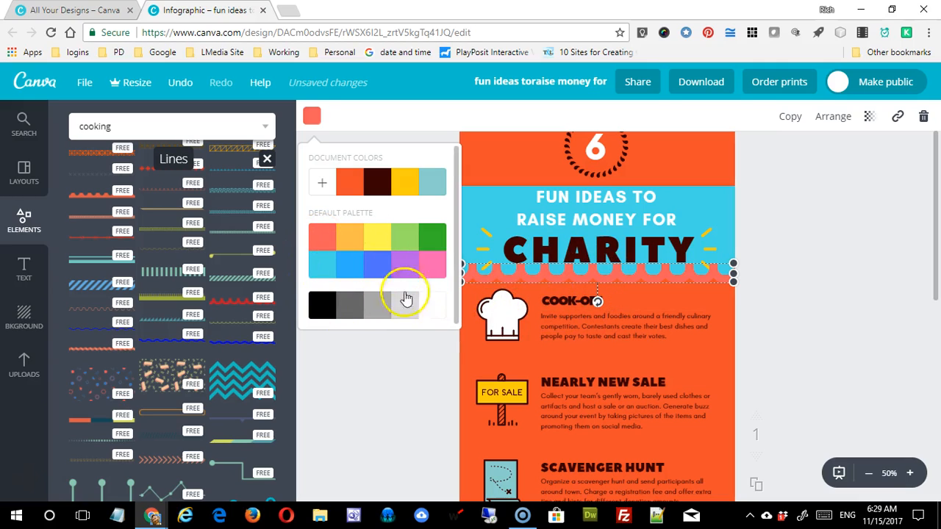
# Mix a custom bright green (5bff42) for the scalloped line on the color wheel and select its whole color code.
pyautogui.click(320, 185)
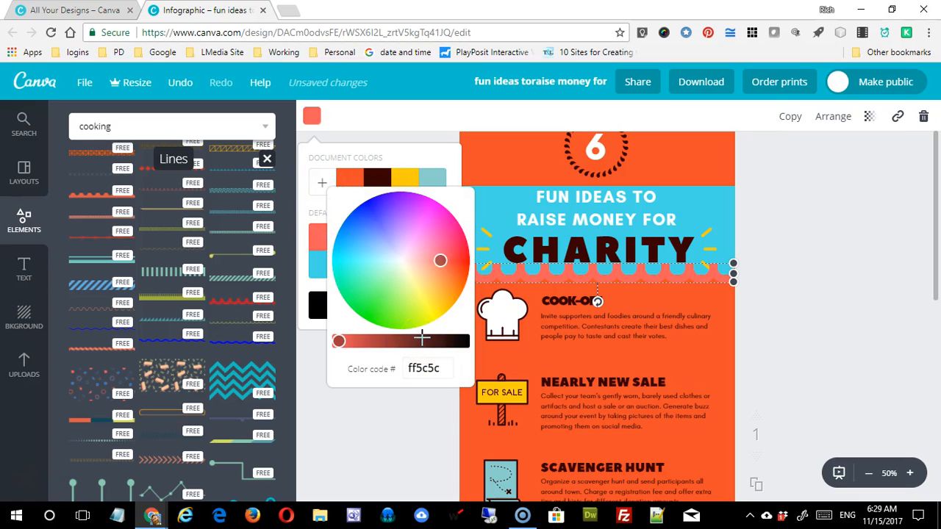
pyautogui.moveTo(442, 261); pyautogui.dragTo(376, 290)
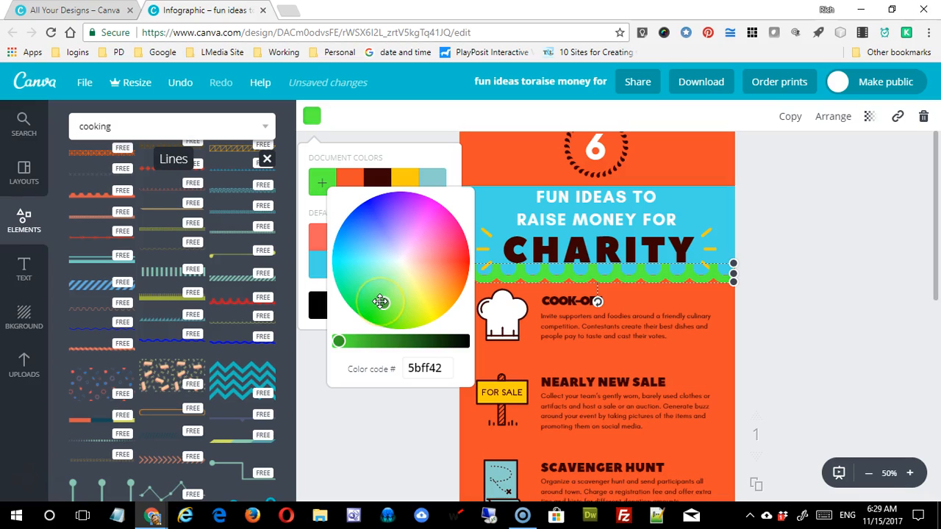
pyautogui.click(410, 367)
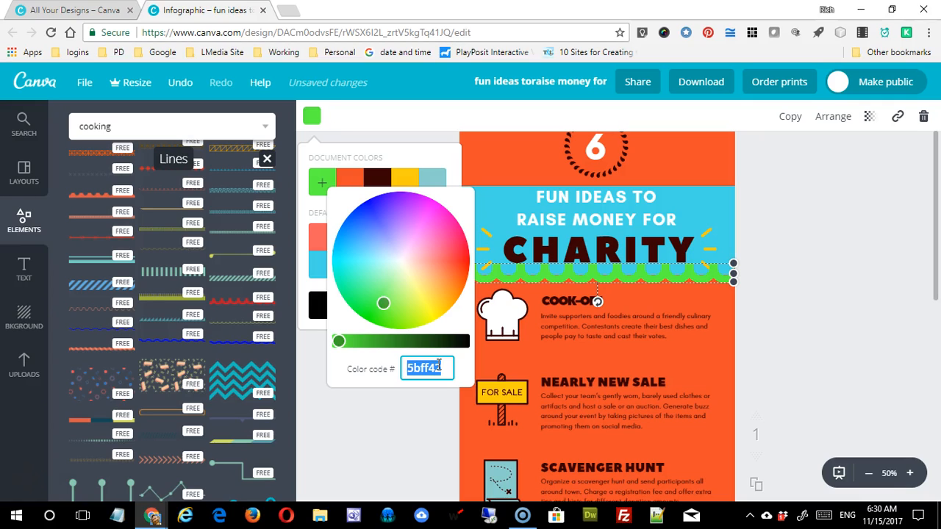
pyautogui.click(416, 369)
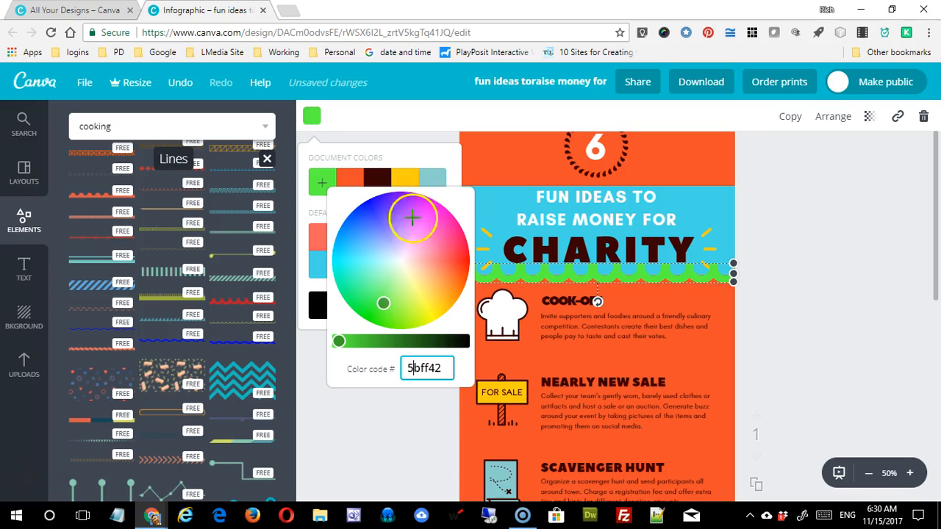
pyautogui.press('Delete')
pyautogui.write('0')
pyautogui.moveTo(441, 367); pyautogui.dragTo(410, 367)
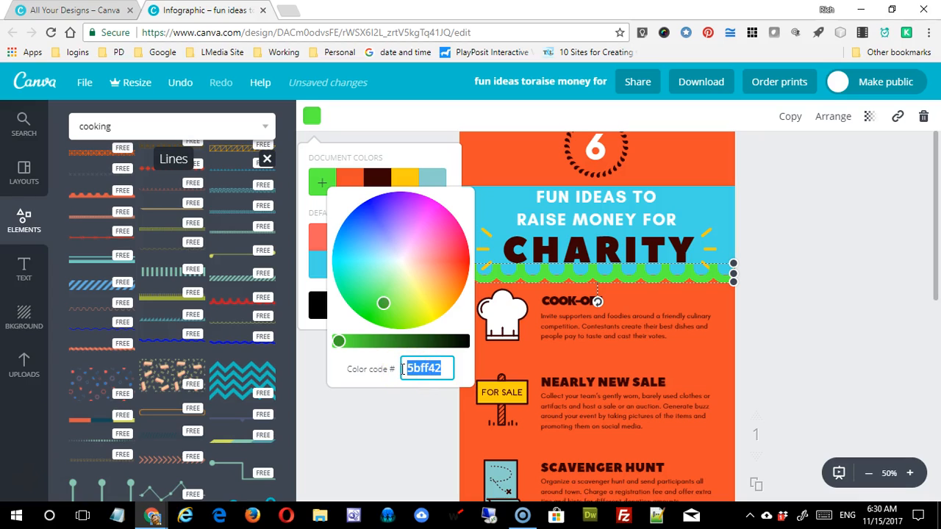
# Search the web for "color palettes" in a new browser tab and open the Color Hex palettes page.
pyautogui.click(289, 10)
pyautogui.write('d')
pyautogui.press('BackSpace')
pyautogui.press('BackSpace')
pyautogui.write('color palette')
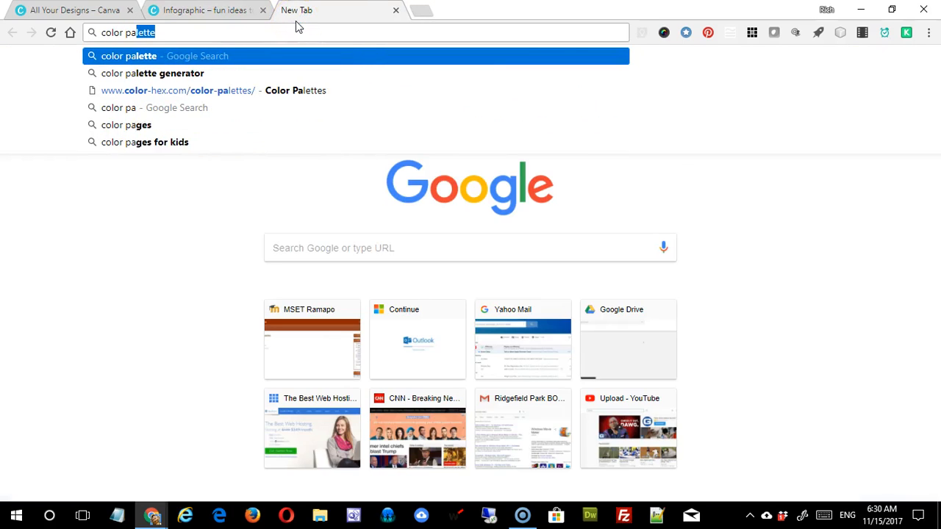
pyautogui.write('s')
pyautogui.press('Return')
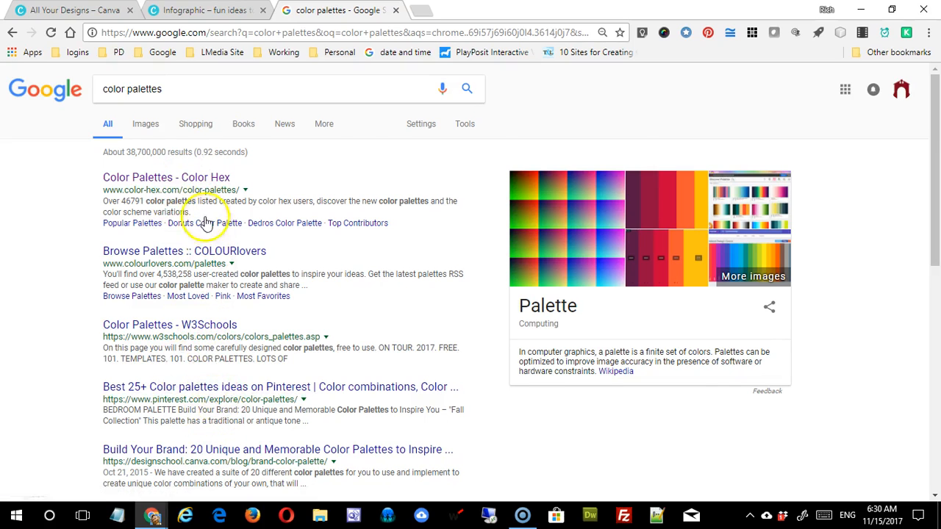
pyautogui.click(187, 178)
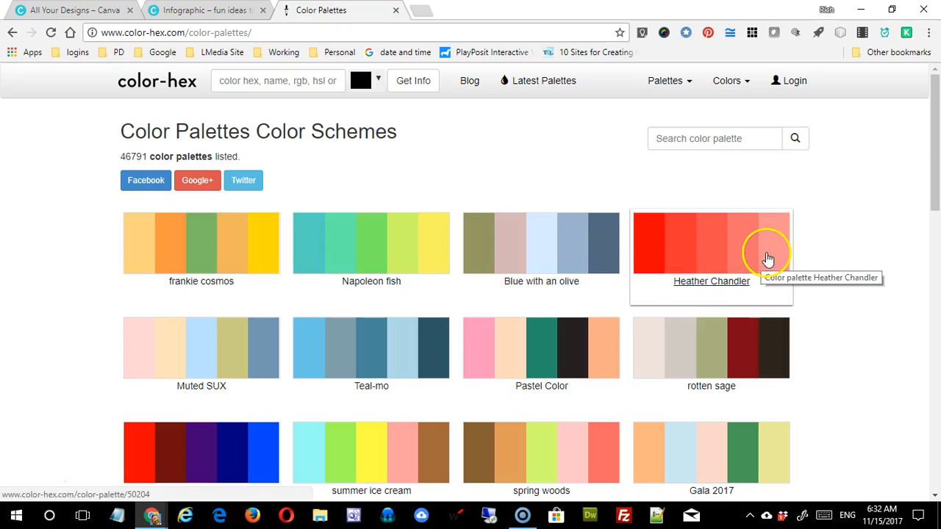
# Browse the listed color palettes and open the "Blue with an olive" palette.
pyautogui.moveTo(935, 193); pyautogui.dragTo(935, 332)
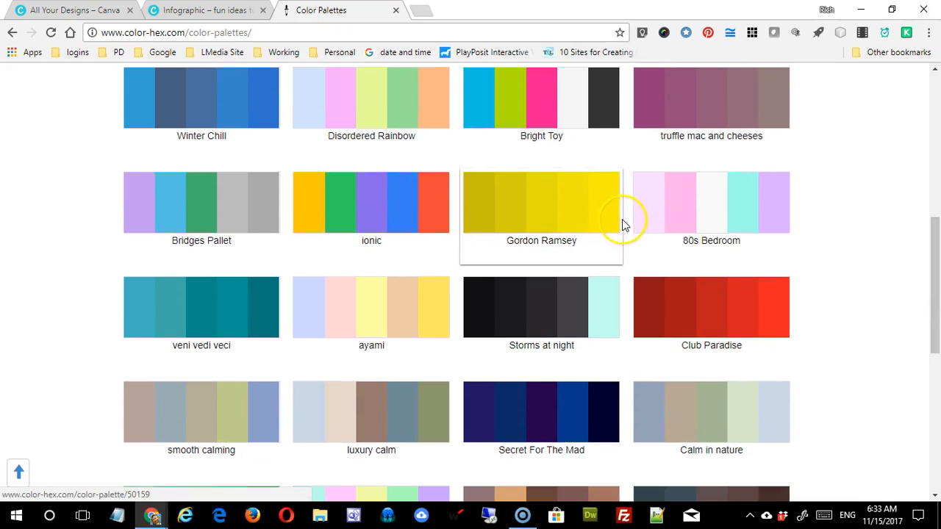
pyautogui.moveTo(936, 279); pyautogui.dragTo(903, 210)
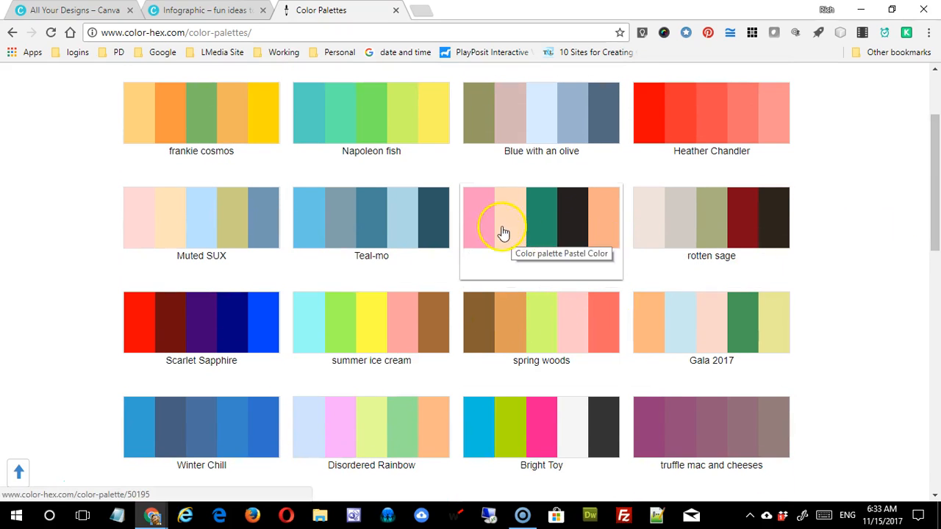
pyautogui.moveTo(930, 233); pyautogui.dragTo(936, 170)
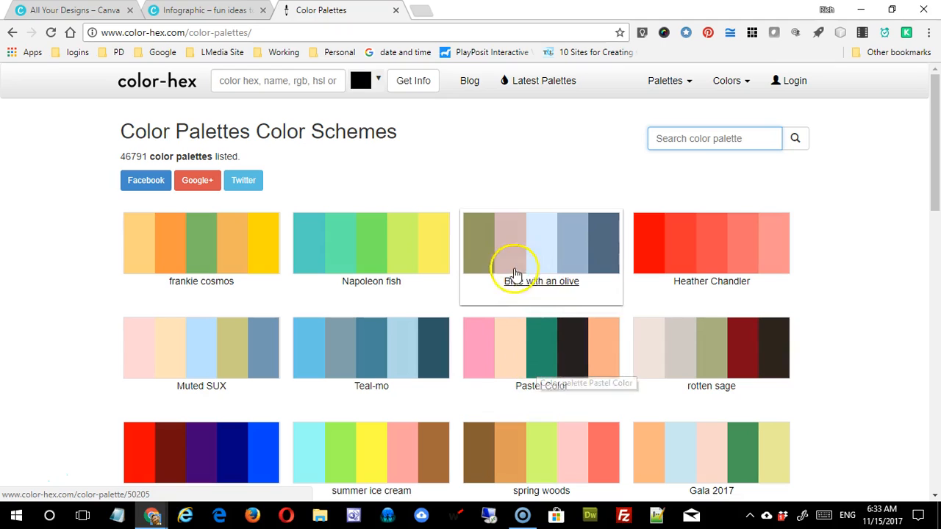
pyautogui.click(536, 259)
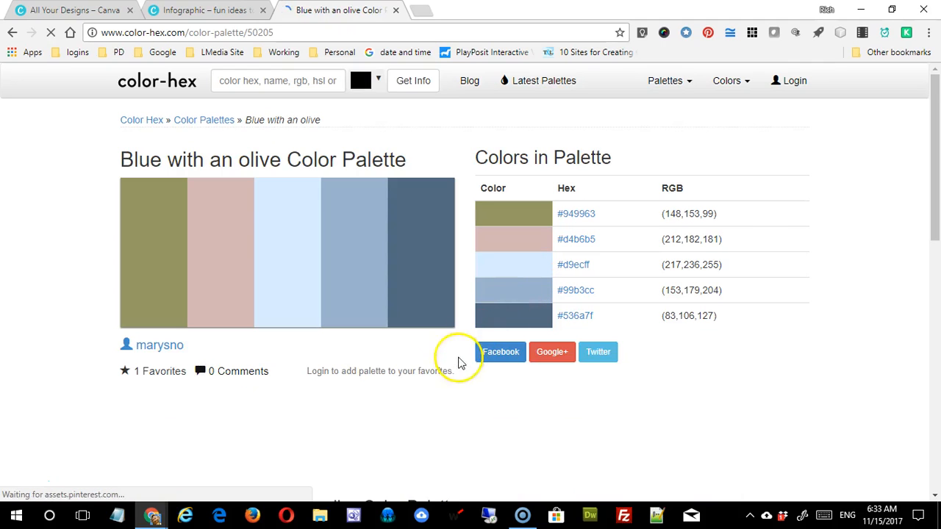
# Copy the dusty pink hex code #d4b6b5 from the palette's color table.
pyautogui.moveTo(597, 214); pyautogui.dragTo(558, 212)
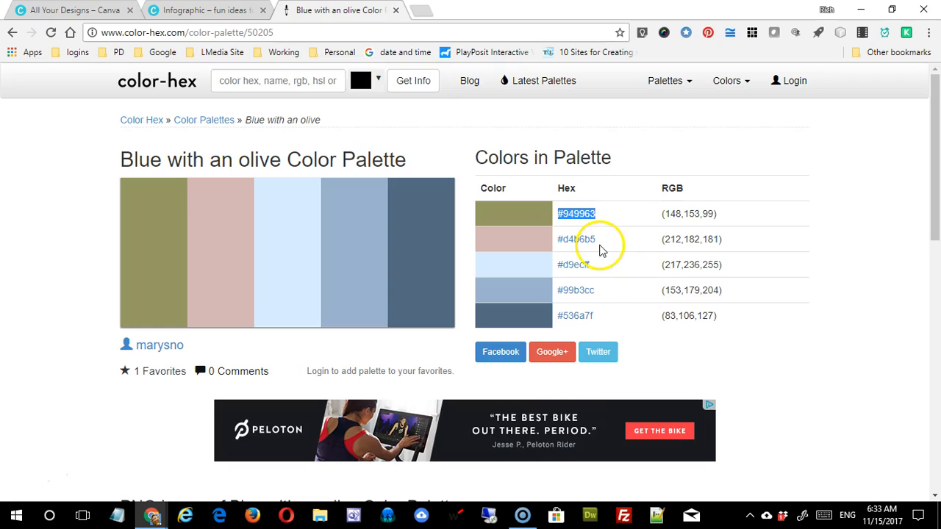
pyautogui.click(599, 247)
pyautogui.moveTo(600, 247); pyautogui.dragTo(565, 243)
pyautogui.hotkey('ctrl', 'c')
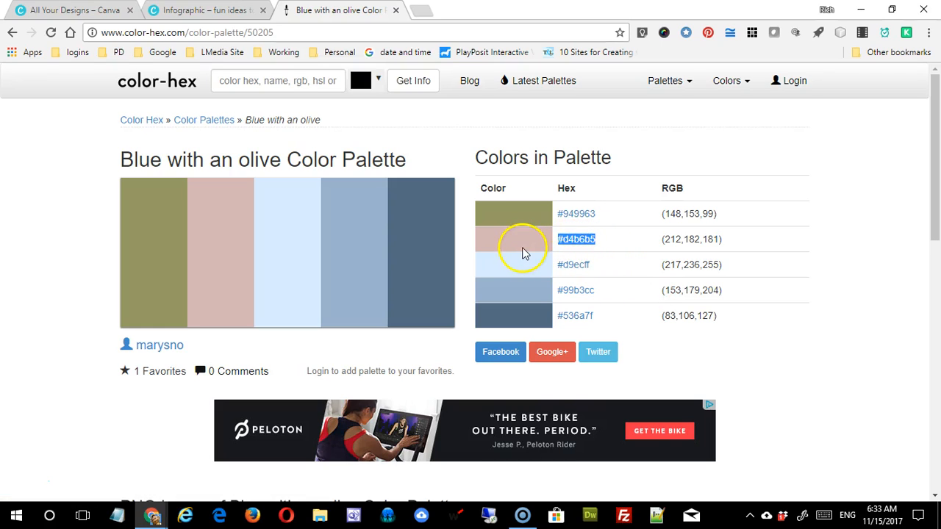
# Switch back to the Canva infographic and apply the copied color code d4b6b5 to the scalloped line.
pyautogui.click(213, 10)
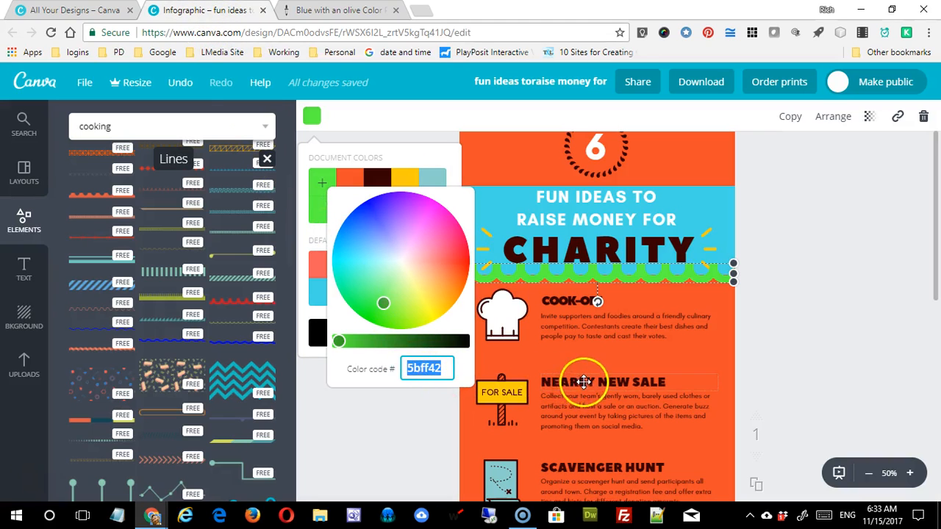
pyautogui.hotkey('ctrl', 'v')
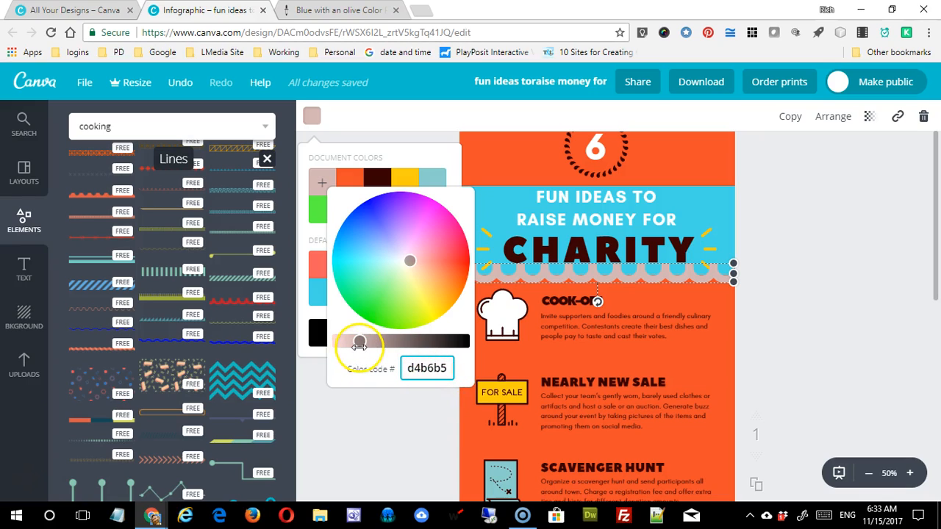
pyautogui.press('Return')
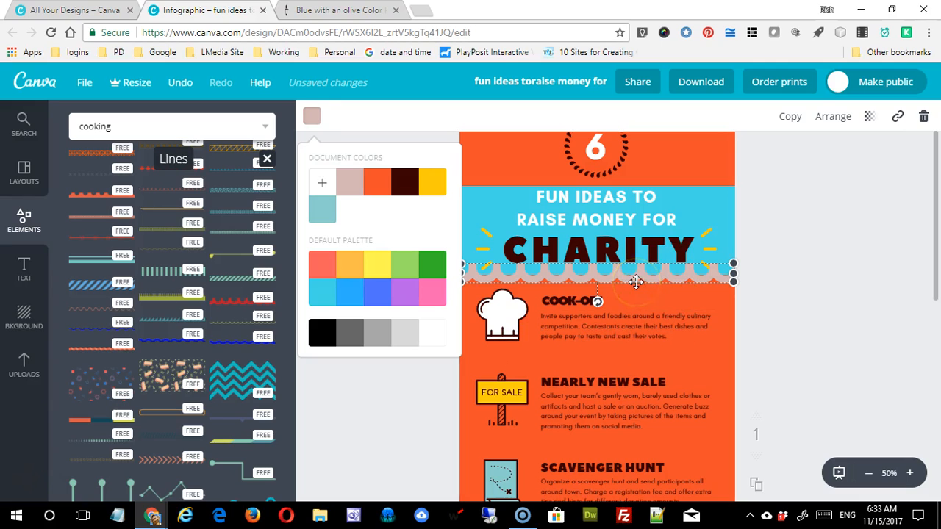
# Revisit the Color Hex palette list to look over more color schemes, then return to the infographic and close its color choices.
pyautogui.click(336, 10)
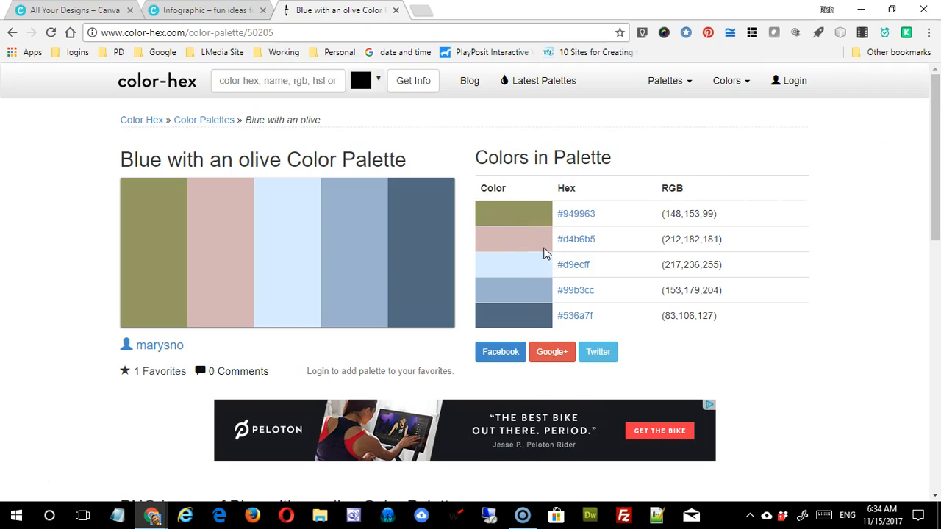
pyautogui.click(12, 36)
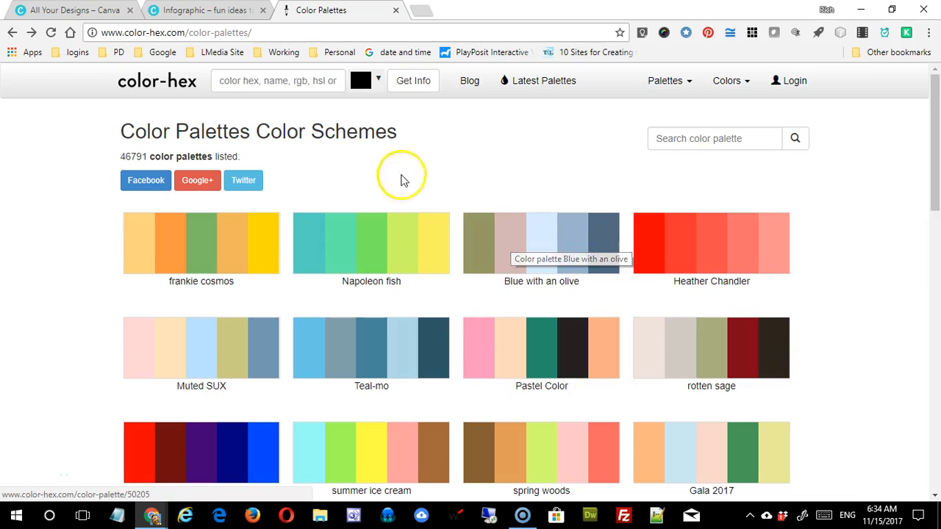
pyautogui.scroll(-6, 447, 241)
pyautogui.scroll(6, 453, 258)
pyautogui.click(197, 10)
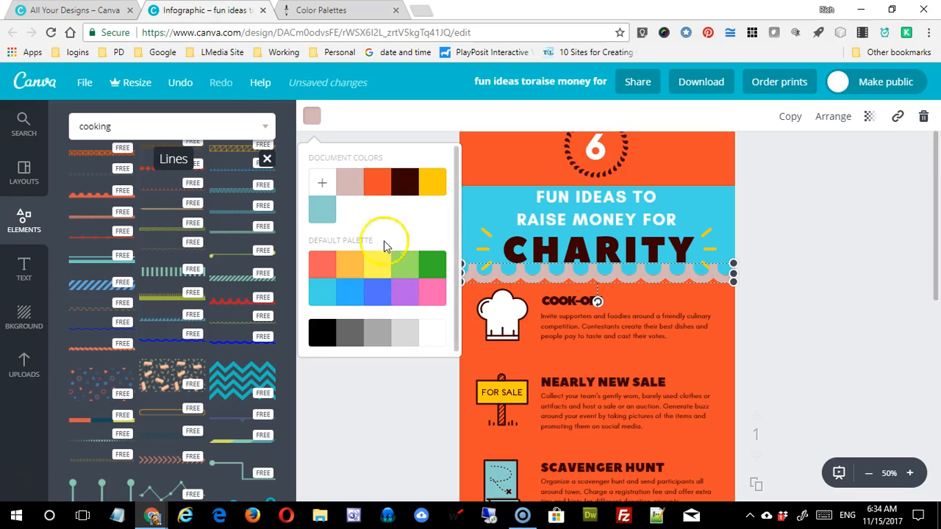
pyautogui.click(366, 410)
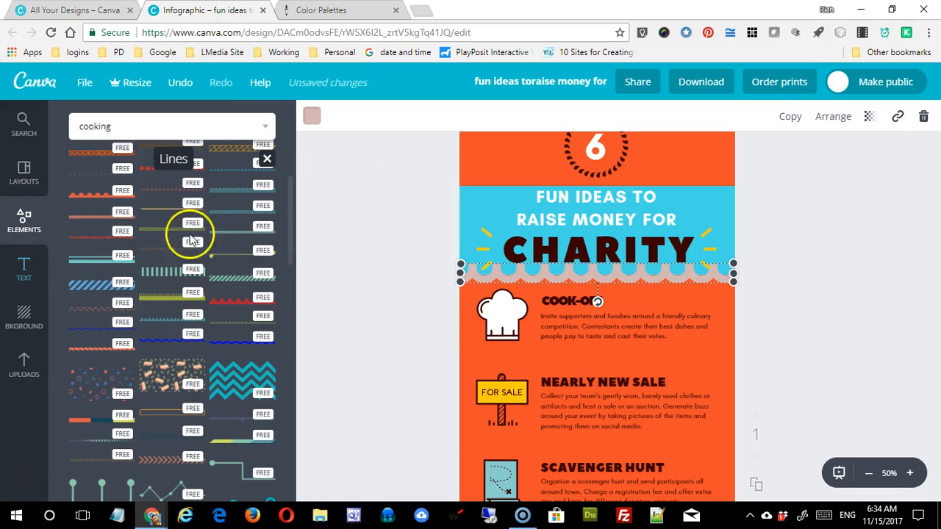
# Look through the available illustrations, then return to the element category overview.
pyautogui.moveTo(294, 199); pyautogui.dragTo(288, 147)
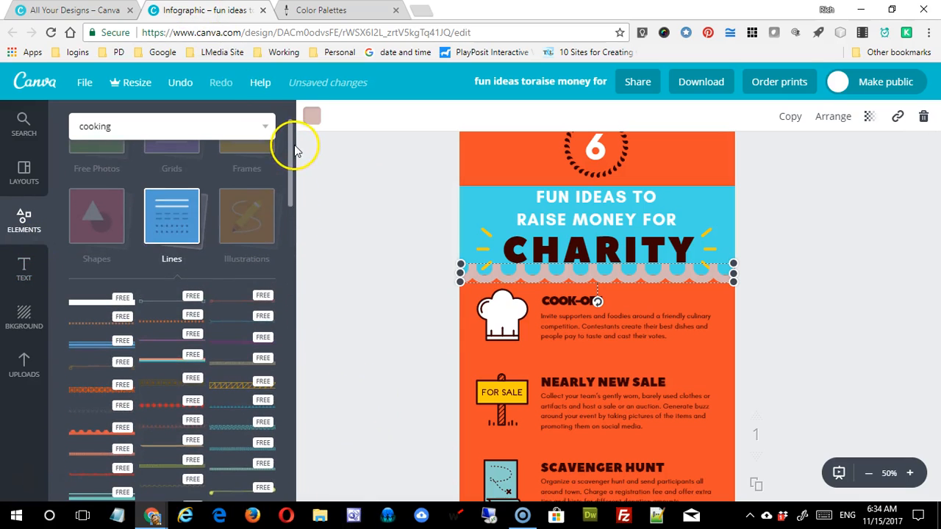
pyautogui.click(176, 220)
pyautogui.click(241, 237)
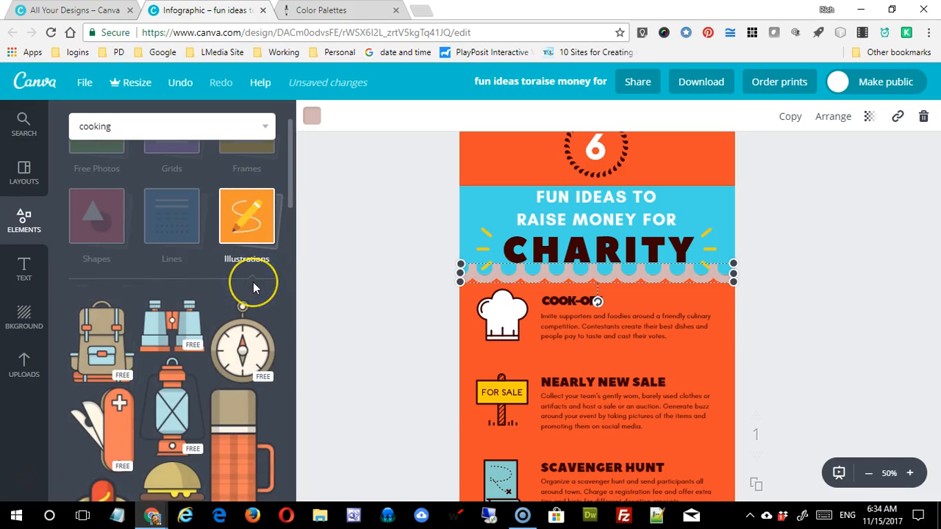
pyautogui.moveTo(294, 198); pyautogui.dragTo(316, 325)
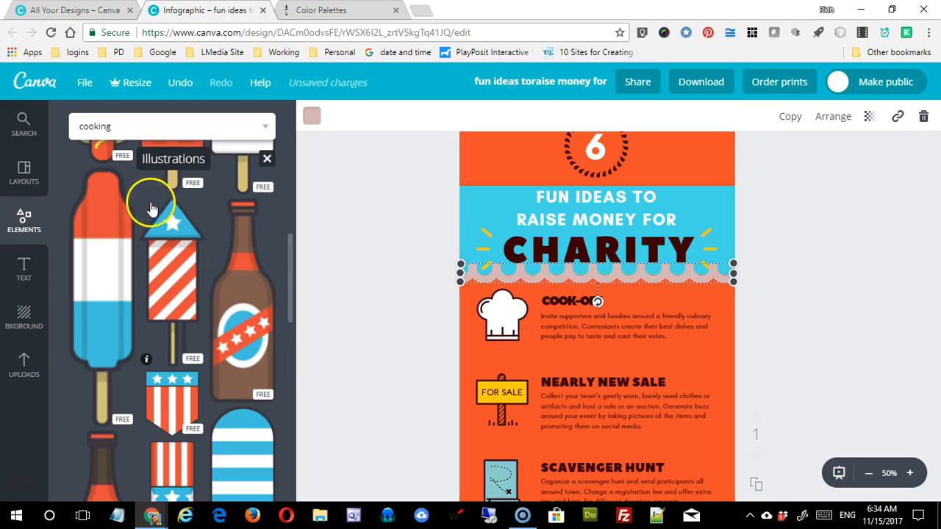
pyautogui.moveTo(294, 273); pyautogui.dragTo(311, 130)
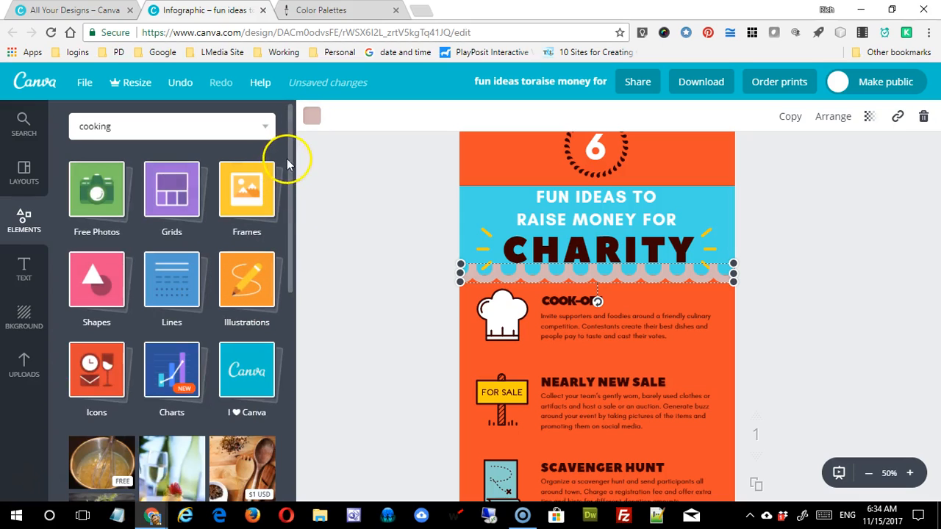
# Browse the free icons, add the yellow lightbulb to the infographic and shrink it beside the Scavenger Hunt section.
pyautogui.moveTo(292, 169); pyautogui.dragTo(288, 220)
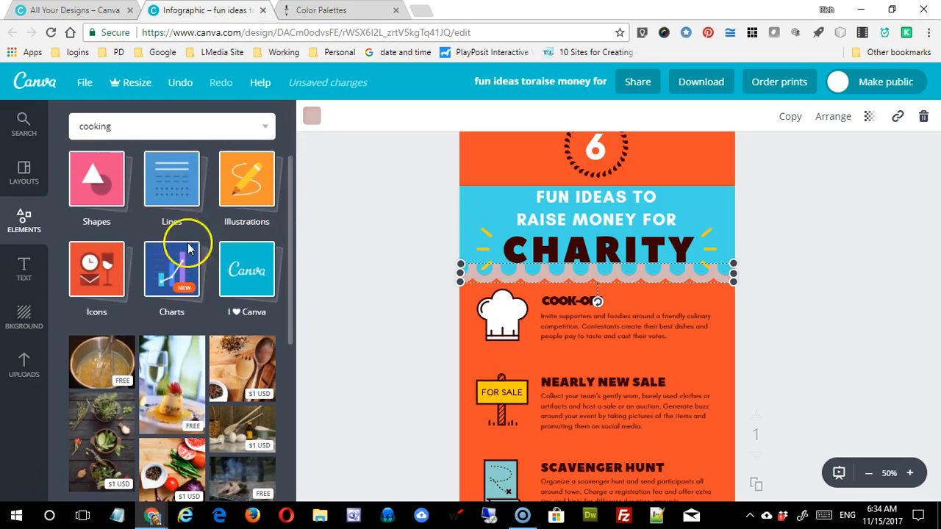
pyautogui.click(110, 273)
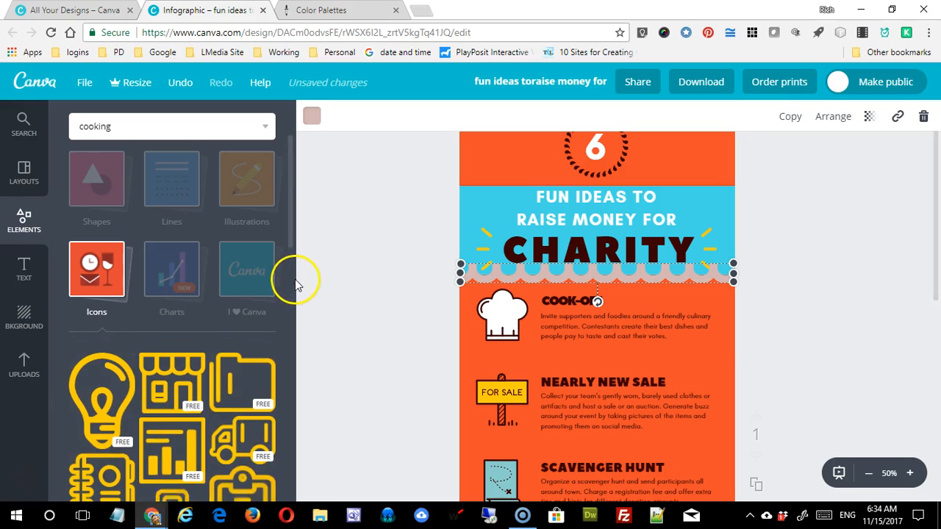
pyautogui.moveTo(289, 235); pyautogui.dragTo(289, 301)
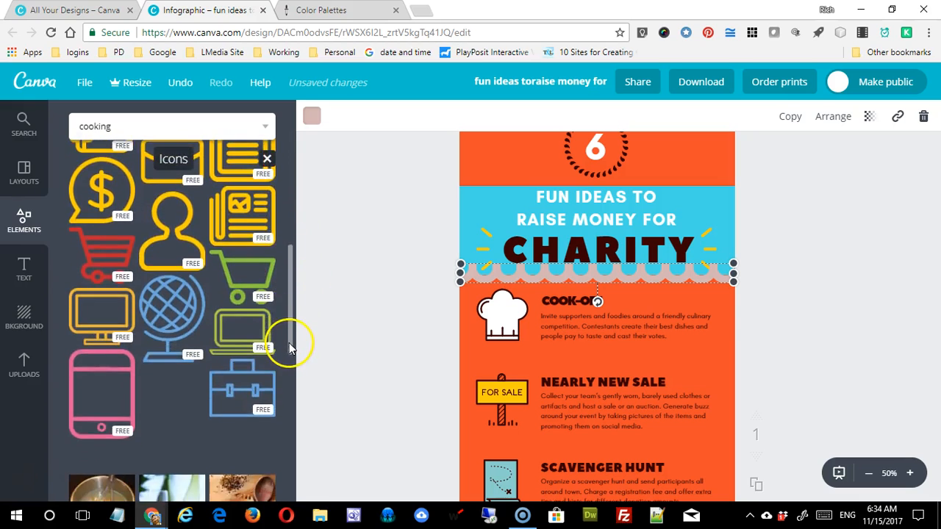
pyautogui.click(106, 242)
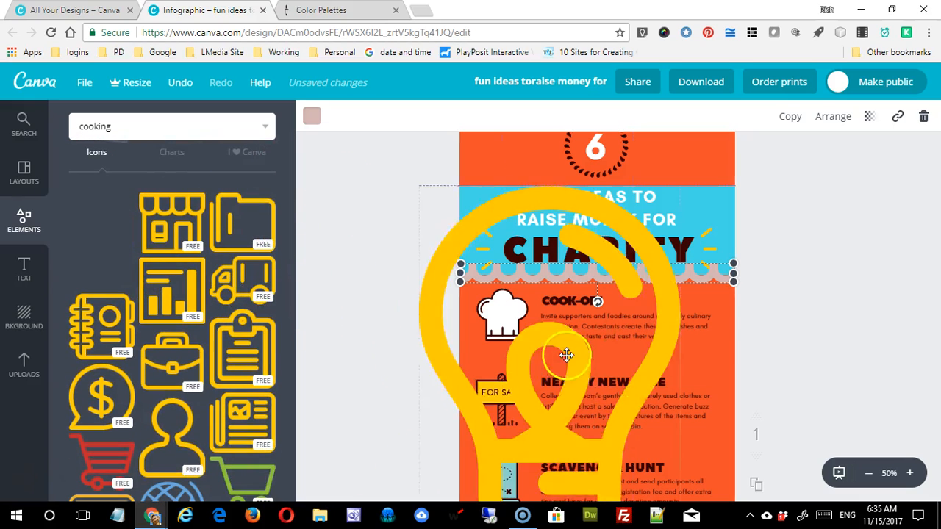
pyautogui.moveTo(446, 147); pyautogui.dragTo(649, 439)
# Move the lightbulb onto the CHARITY heading and recolor it to the lighter yellow ffff4f.
pyautogui.moveTo(694, 470); pyautogui.dragTo(605, 261)
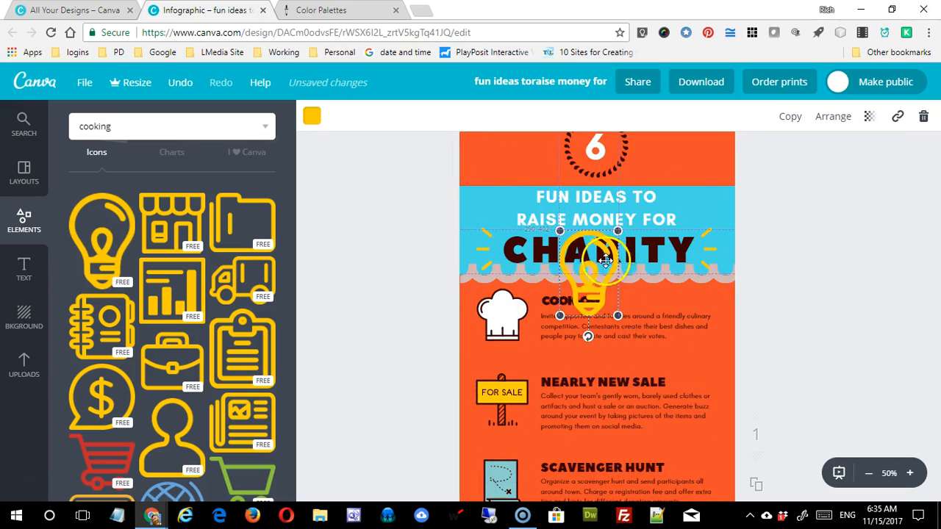
pyautogui.click(312, 119)
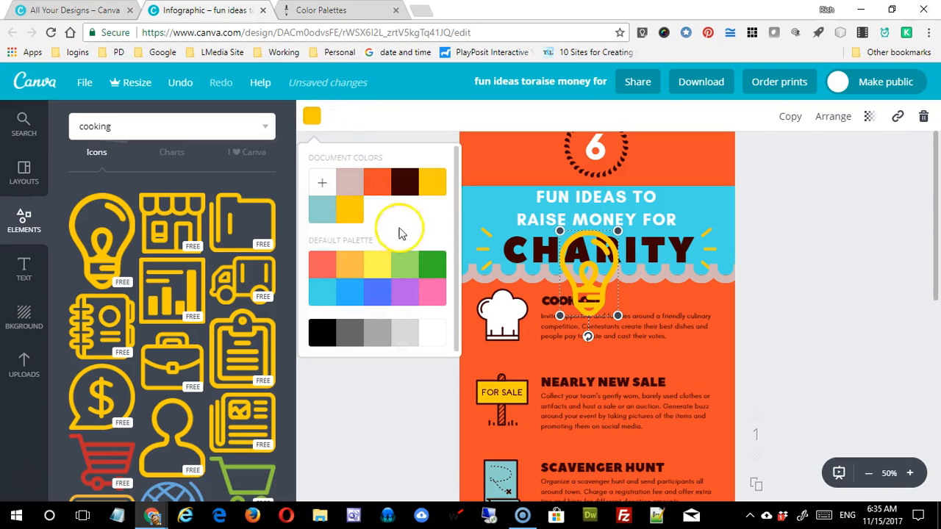
pyautogui.click(321, 186)
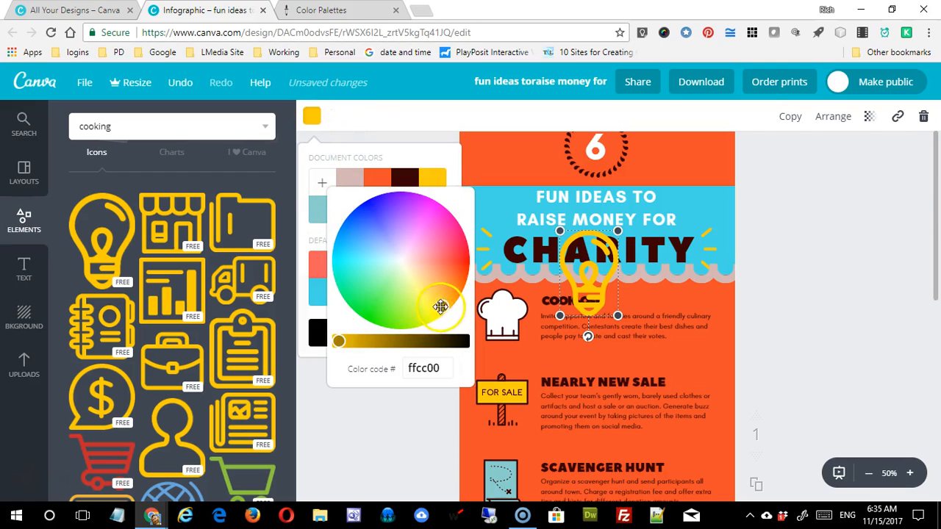
pyautogui.click(455, 262)
pyautogui.moveTo(455, 262); pyautogui.dragTo(421, 297)
pyautogui.click(371, 421)
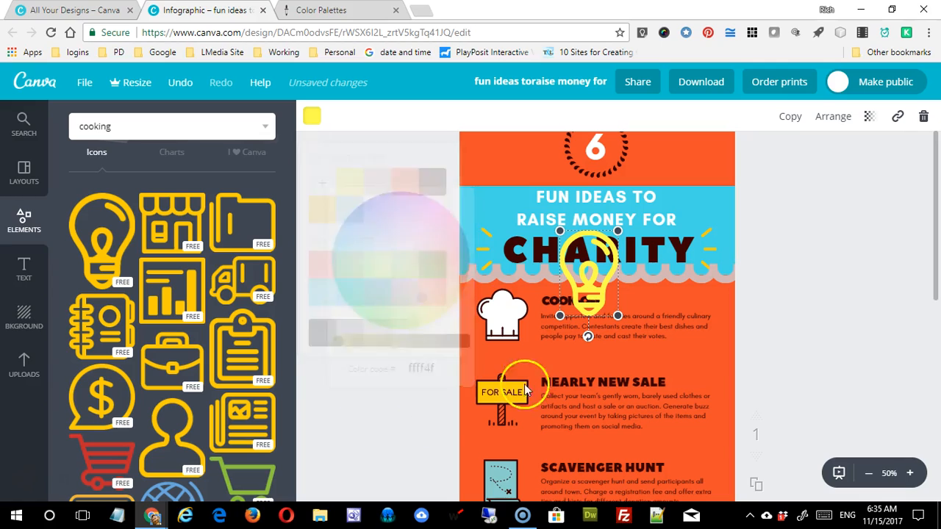
# Replace the chef hat beside Cook-Off with a smaller version of the lightbulb, deleting the hat.
pyautogui.moveTo(590, 282); pyautogui.dragTo(509, 322)
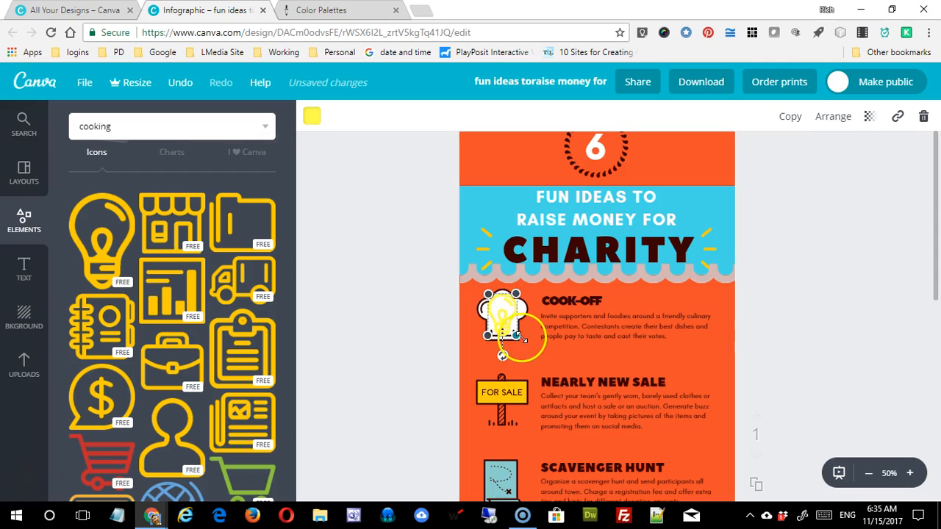
pyautogui.moveTo(502, 316); pyautogui.dragTo(568, 315)
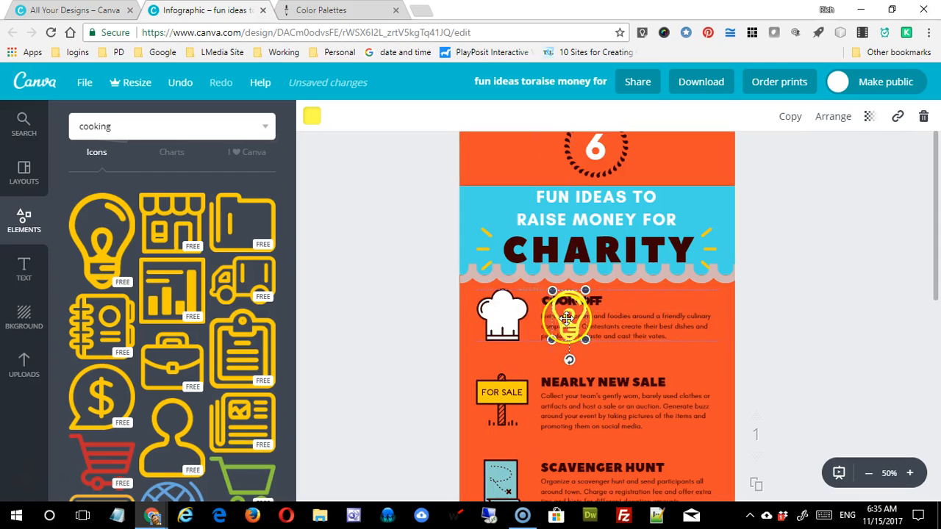
pyautogui.click(502, 318)
pyautogui.press('Delete')
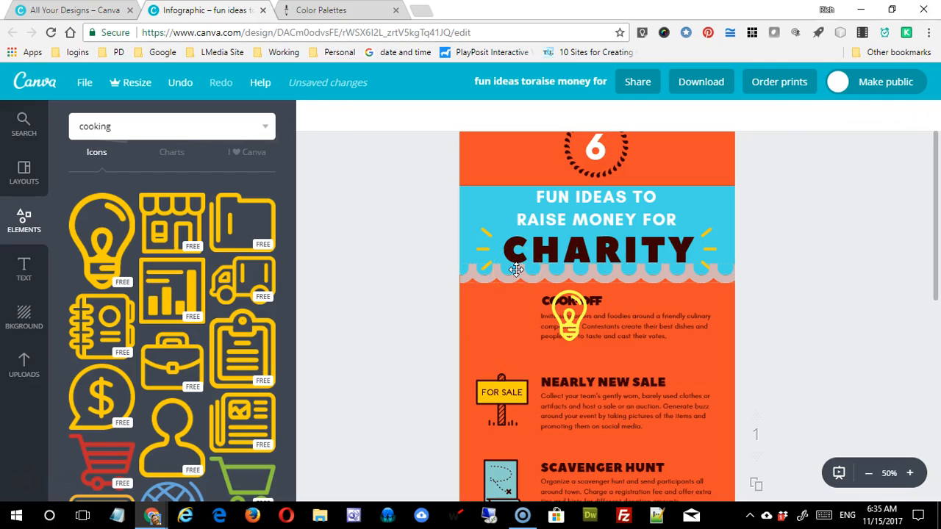
pyautogui.moveTo(568, 316); pyautogui.dragTo(496, 325)
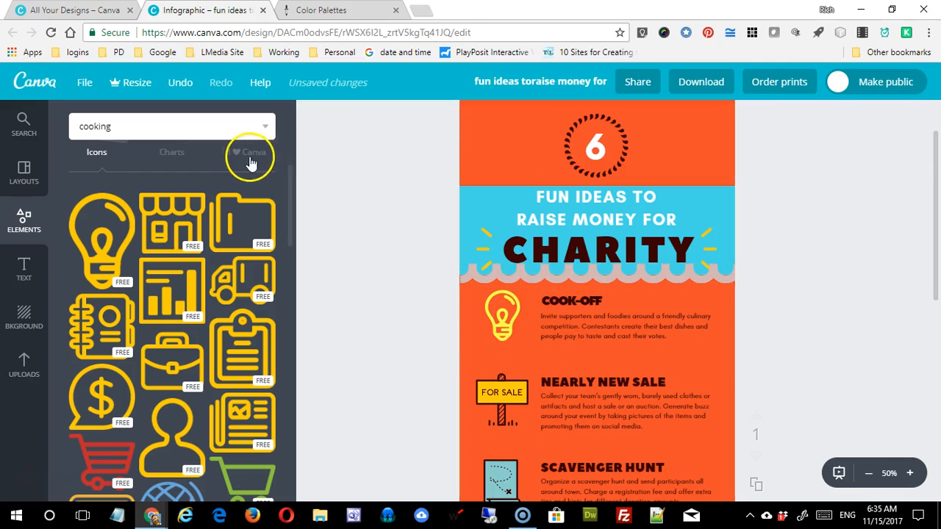
# Undo the chef hat replacement along with the lightbulb's resizing, recoloring and move onto the heading.
pyautogui.click(182, 84)
pyautogui.click(185, 86)
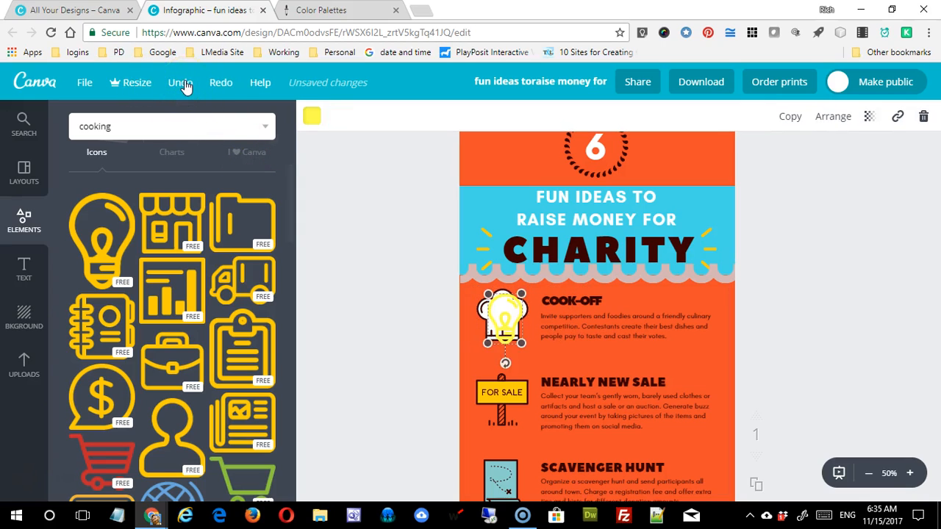
pyautogui.click(185, 86)
pyautogui.click(185, 86)
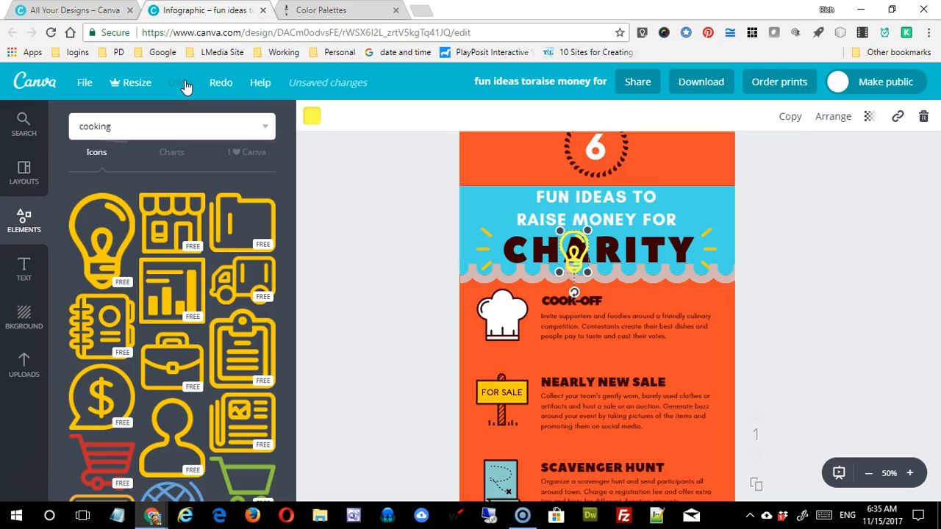
pyautogui.click(185, 86)
pyautogui.click(185, 86)
pyautogui.click(185, 86)
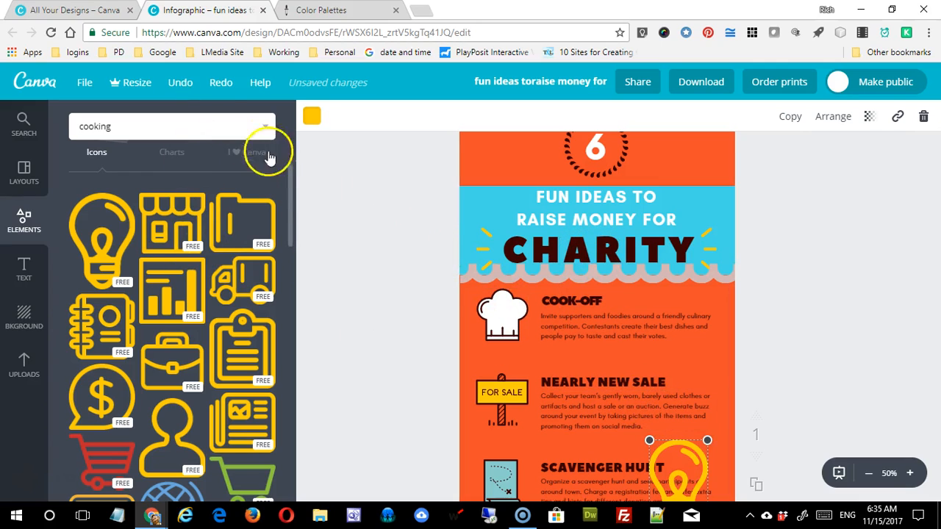
# Browse the chart elements and add the yellow-to-teal pie chart over the Cook-Off section.
pyautogui.scroll(2, 293, 190)
pyautogui.scroll(2, 208, 243)
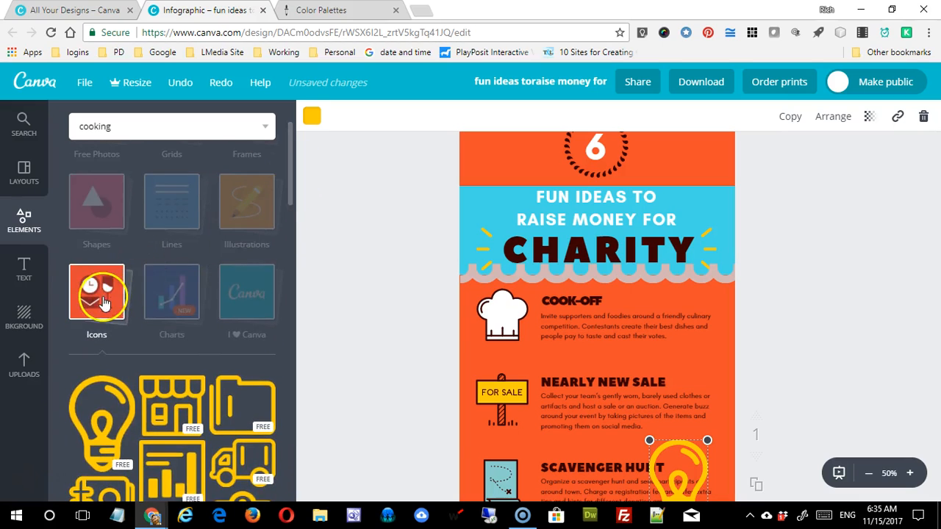
pyautogui.click(166, 302)
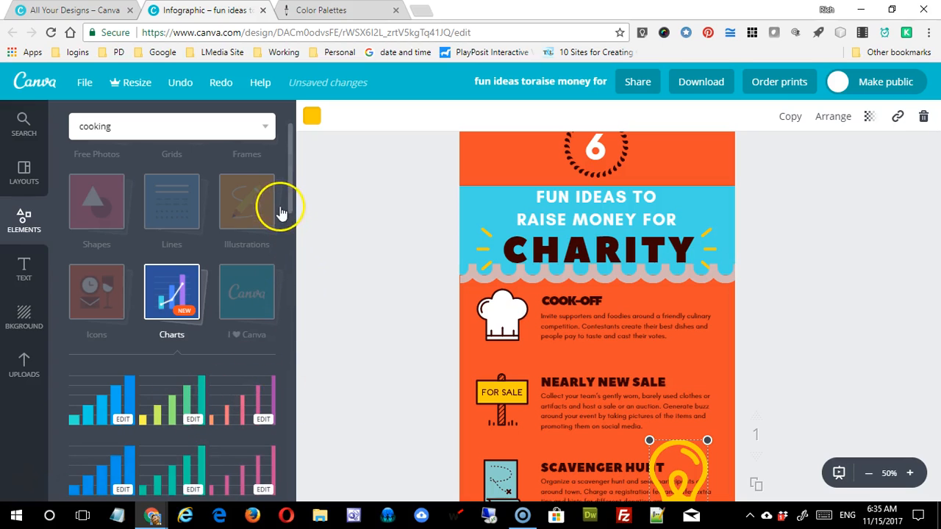
pyautogui.moveTo(290, 210); pyautogui.dragTo(306, 276)
pyautogui.moveTo(184, 404); pyautogui.dragTo(619, 395)
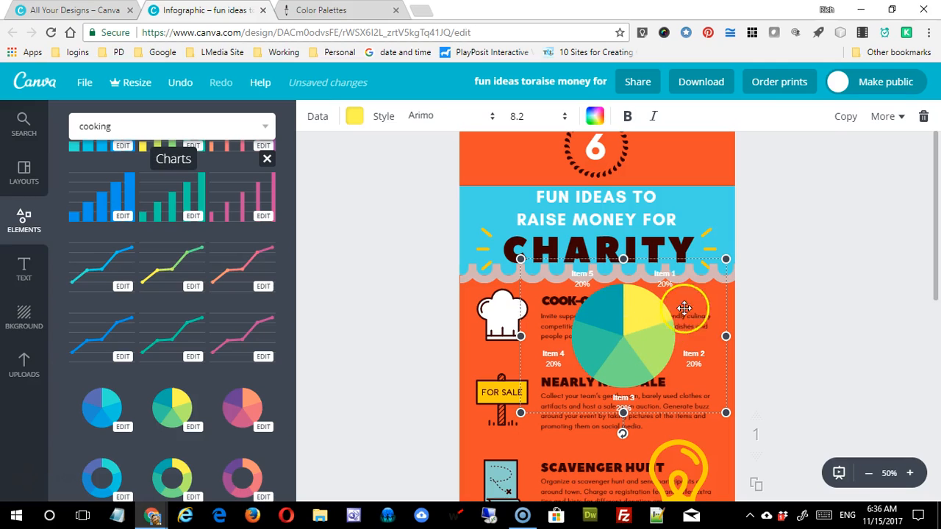
# Open the pie chart's data and set its first entry to Apples with a value of 23.
pyautogui.doubleClick(649, 315)
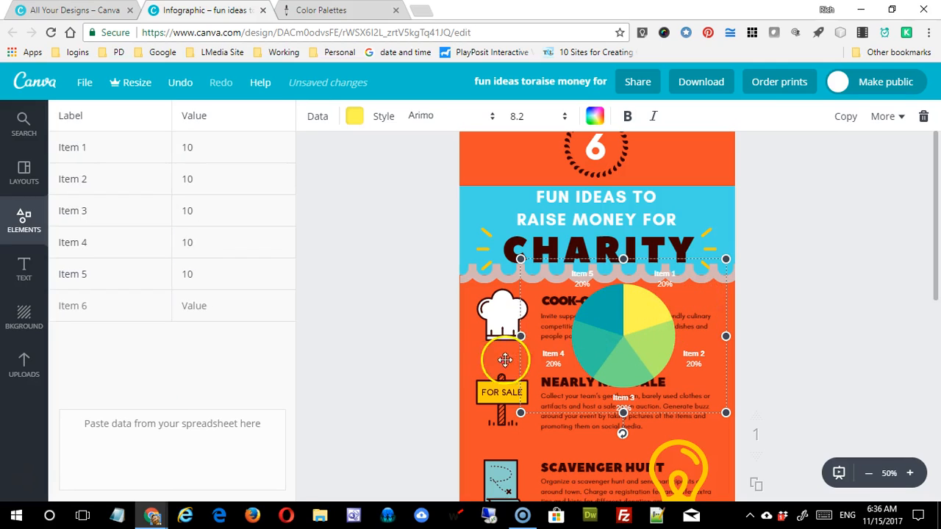
pyautogui.moveTo(101, 149); pyautogui.dragTo(29, 150)
pyautogui.click(30, 150)
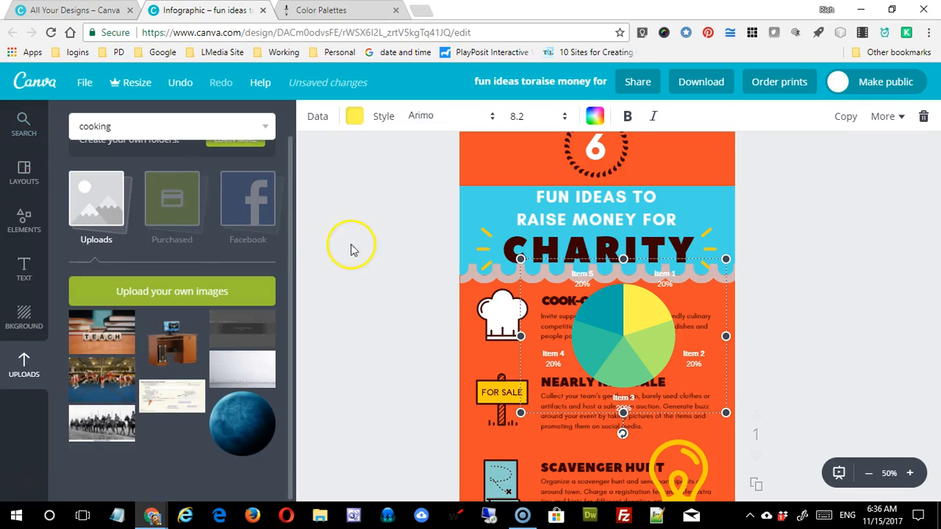
pyautogui.doubleClick(597, 315)
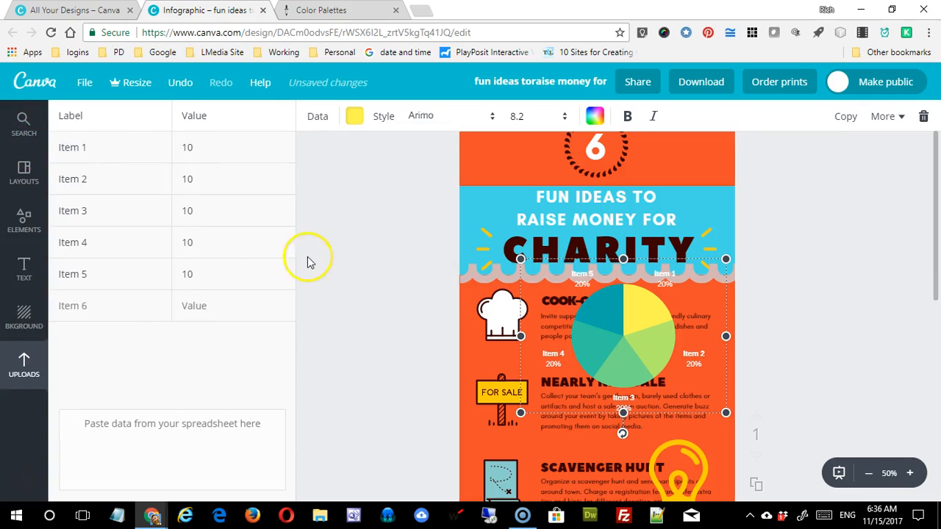
pyautogui.click(105, 148)
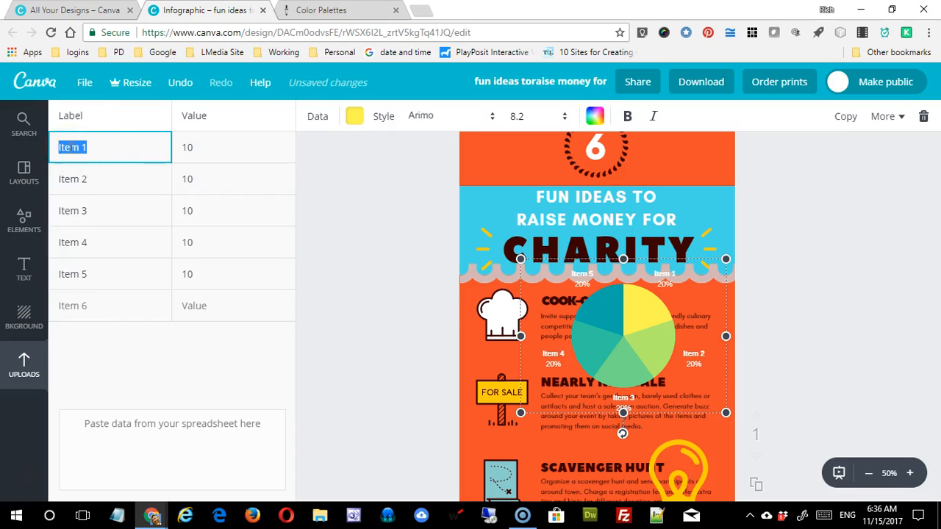
pyautogui.press('Tab')
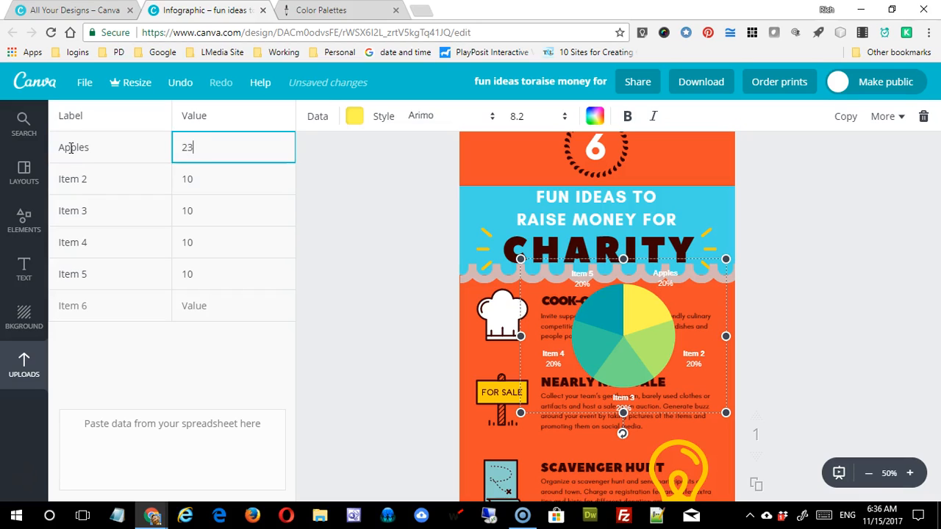
pyautogui.write('23')
# Set the chart's second entry to Oranges with a value of 17 and close the data table.
pyautogui.click(92, 184)
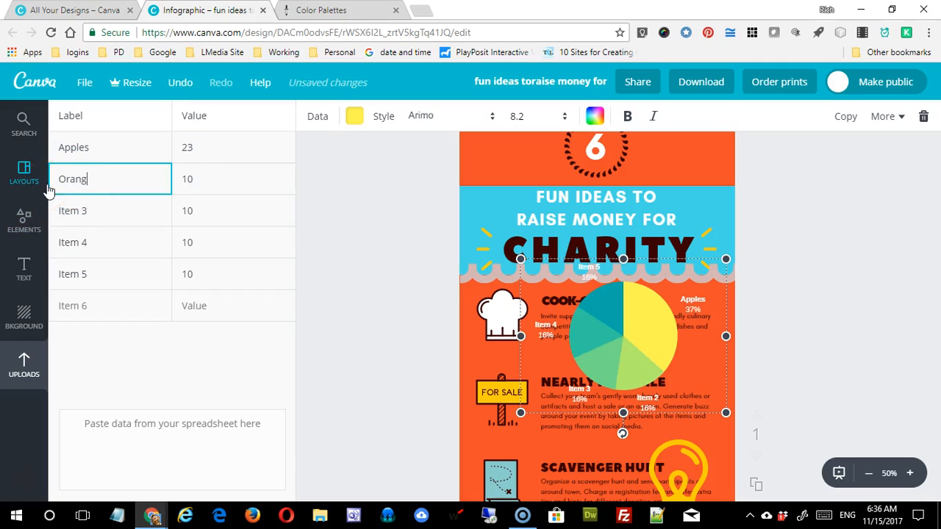
pyautogui.moveTo(214, 184); pyautogui.dragTo(158, 180)
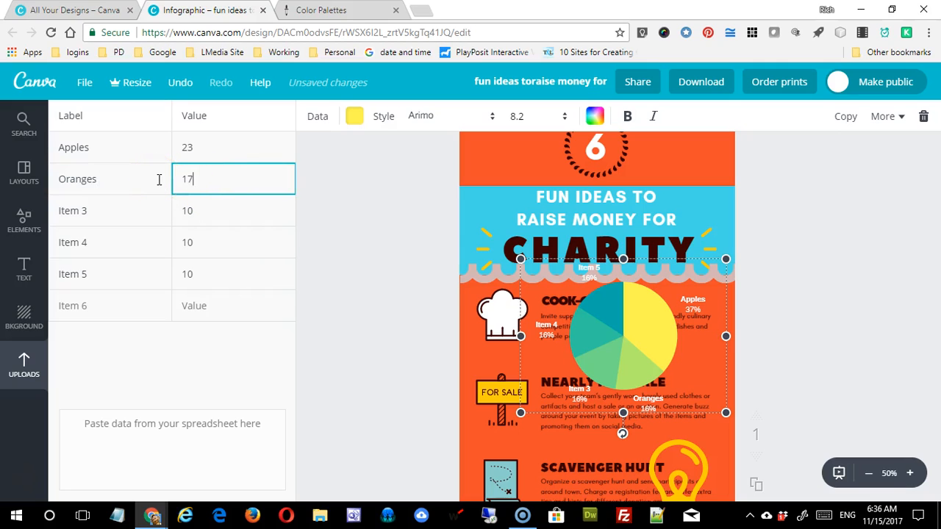
pyautogui.click(144, 214)
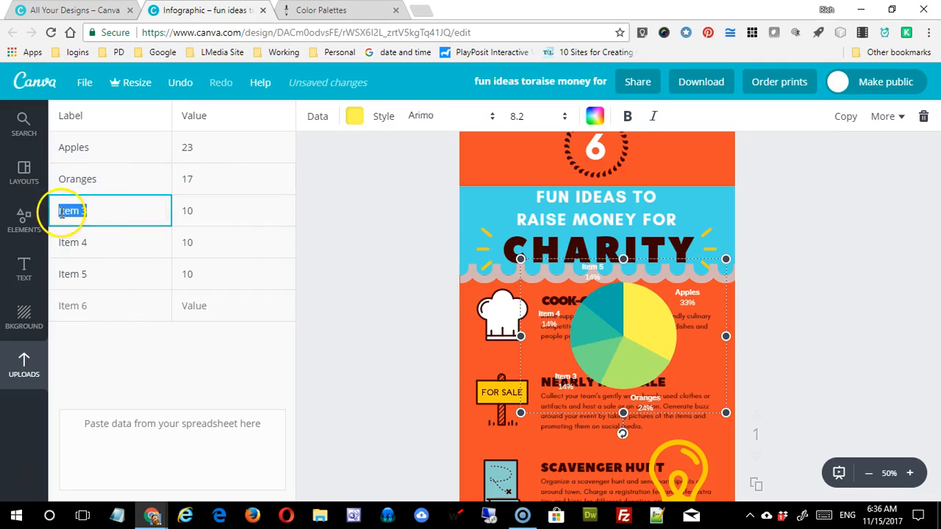
pyautogui.click(383, 309)
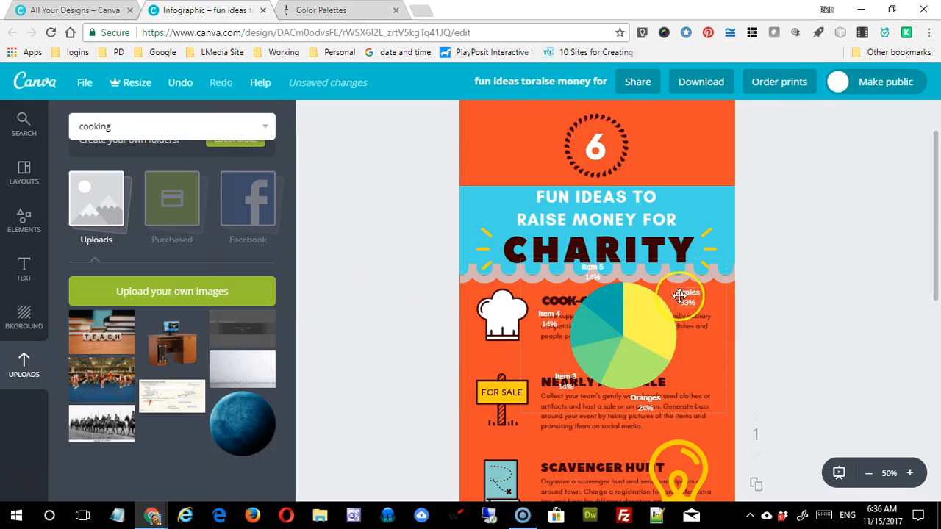
# Examine the font choices available for the pie chart and revisit its data table.
pyautogui.click(664, 374)
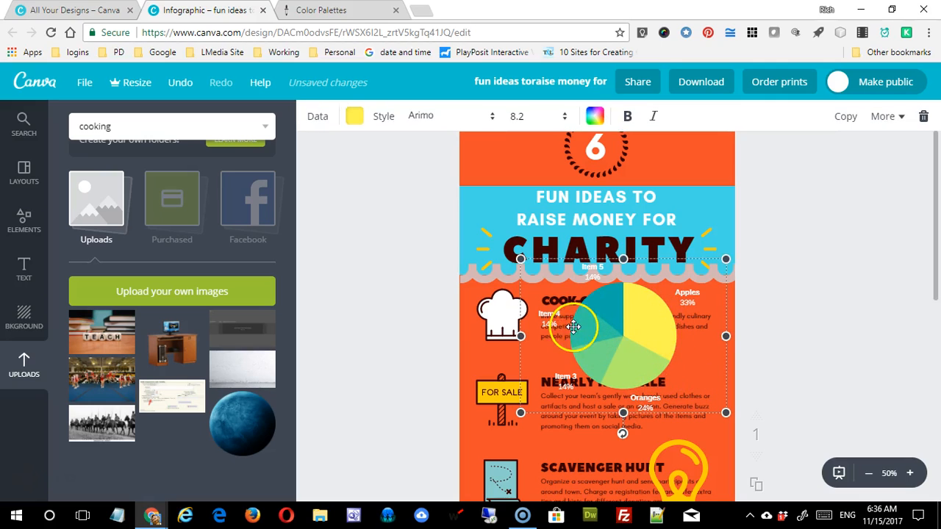
pyautogui.click(492, 122)
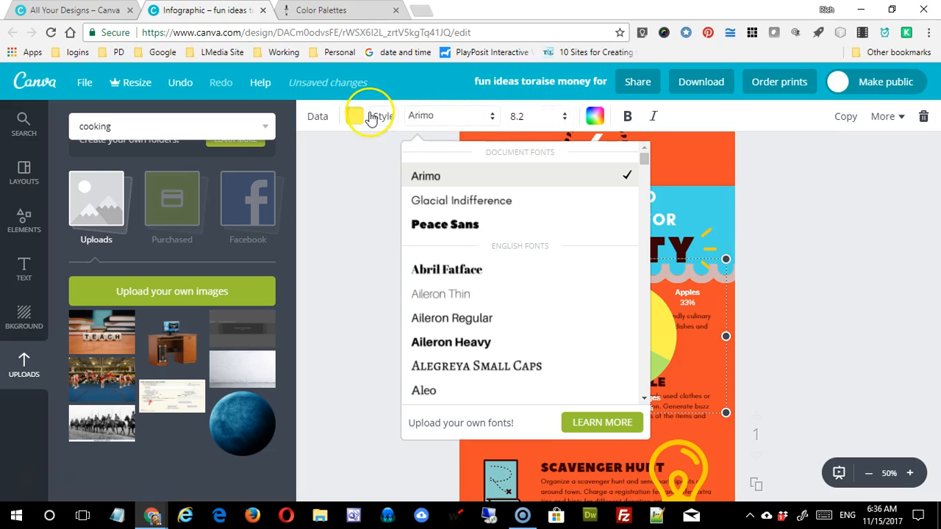
pyautogui.click(340, 171)
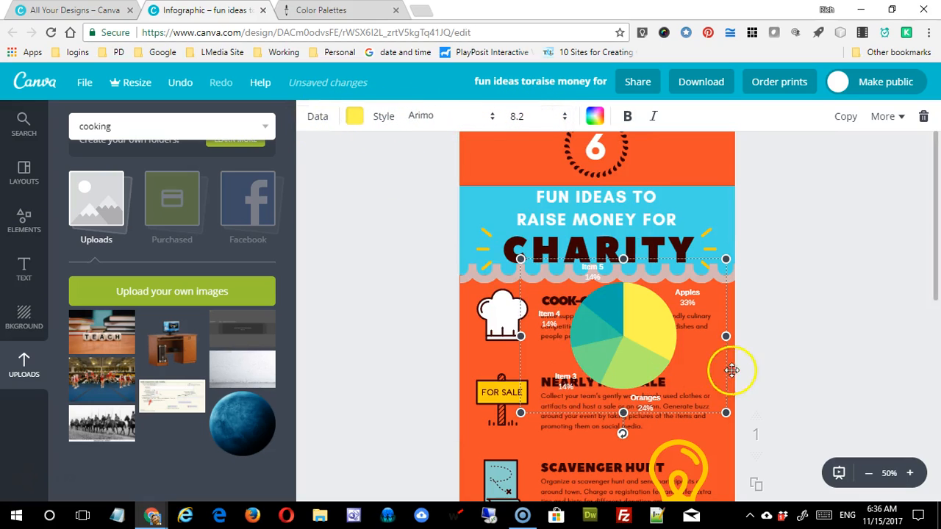
pyautogui.click(319, 118)
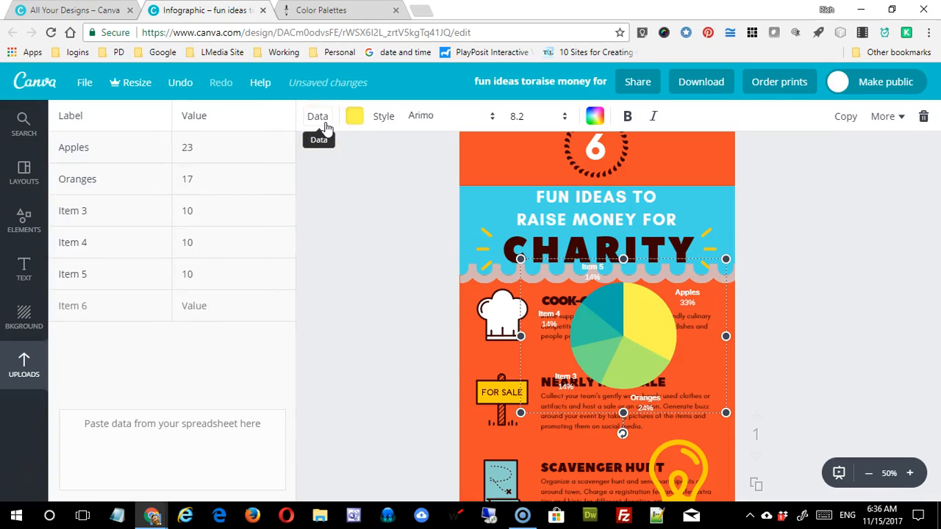
pyautogui.click(333, 201)
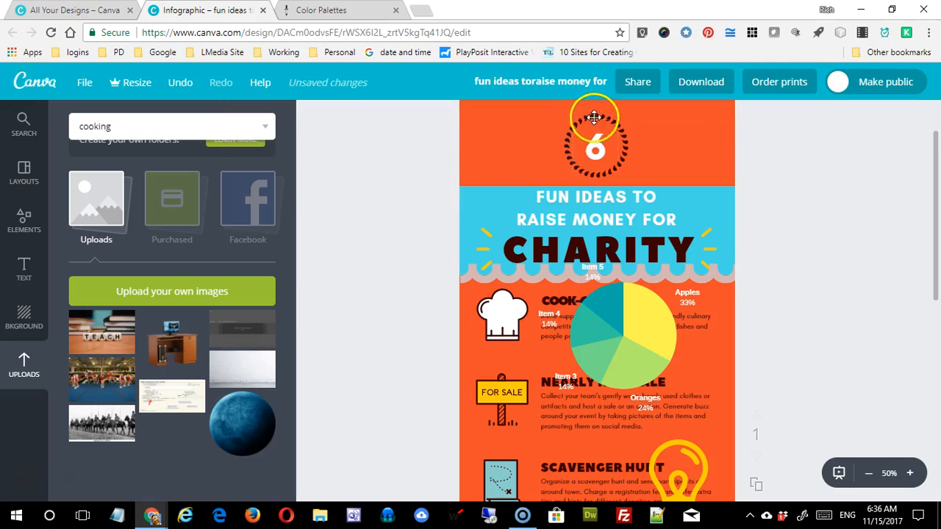
# Delete the pie chart from the infographic.
pyautogui.click(651, 343)
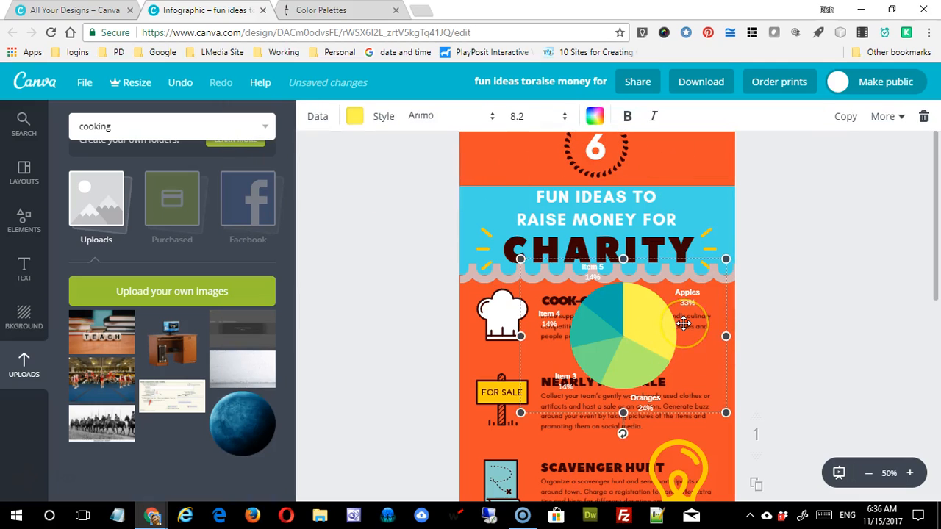
pyautogui.press('Delete')
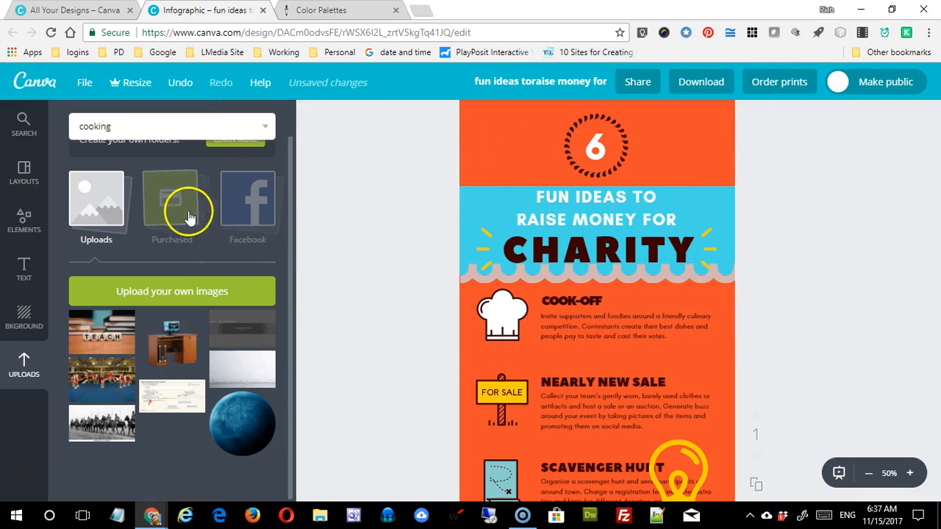
pyautogui.scroll(1, 290, 231)
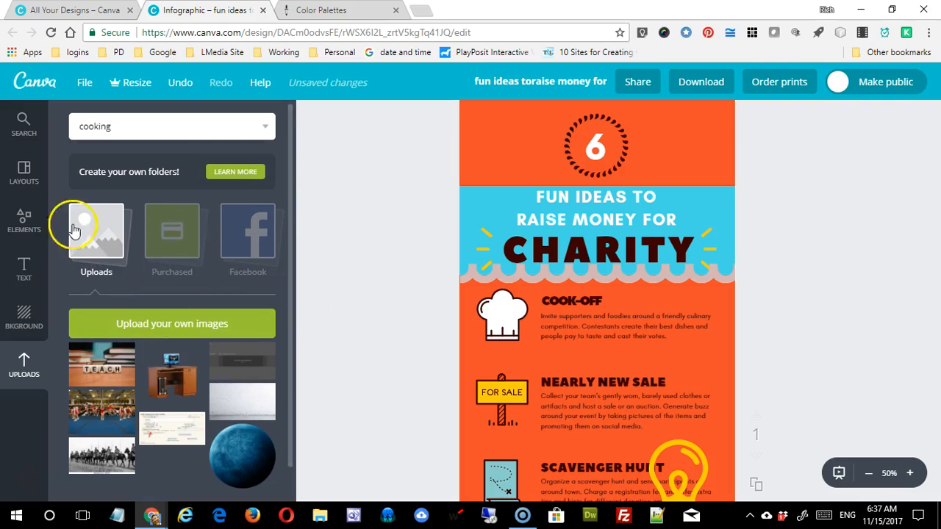
# Try the round crossed-paintbrushes badge from the I ♥ Canva elements on the infographic at a reduced size, and remove it.
pyautogui.click(25, 219)
pyautogui.scroll(3, 265, 285)
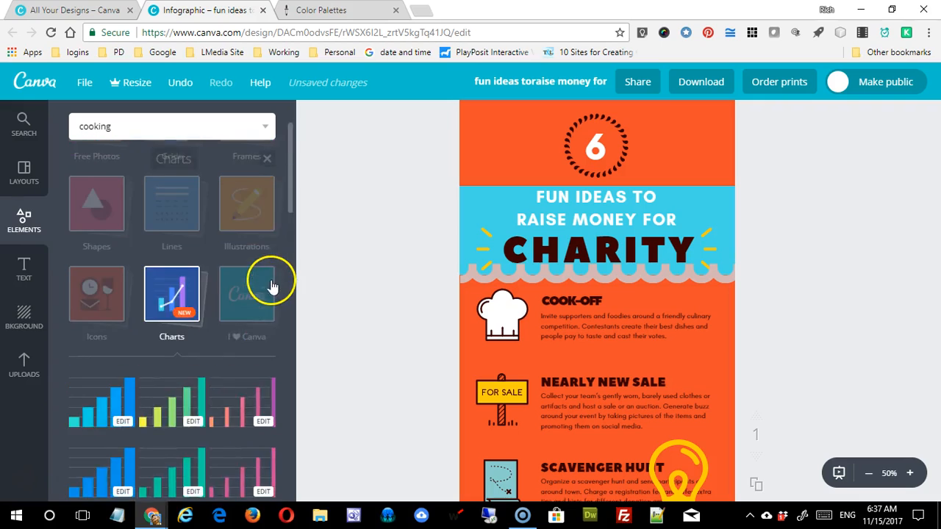
pyautogui.click(244, 379)
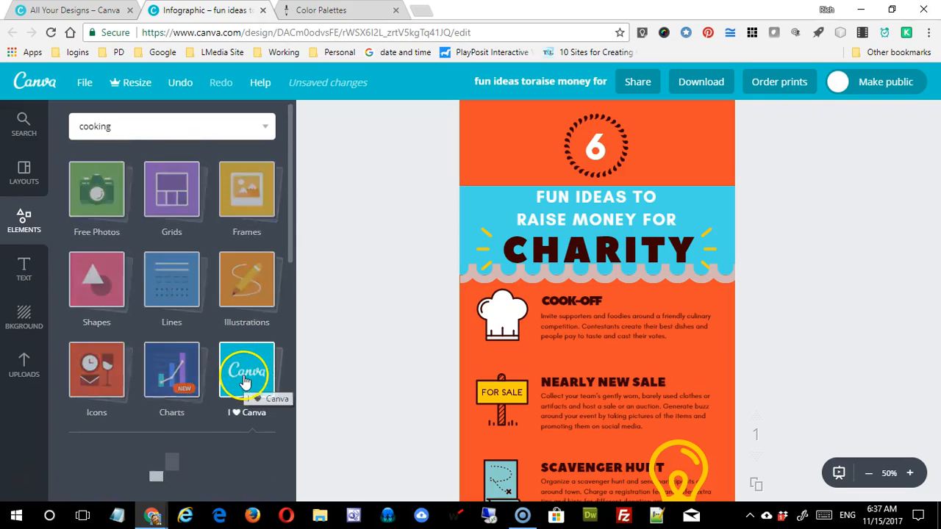
pyautogui.moveTo(294, 199); pyautogui.dragTo(294, 272)
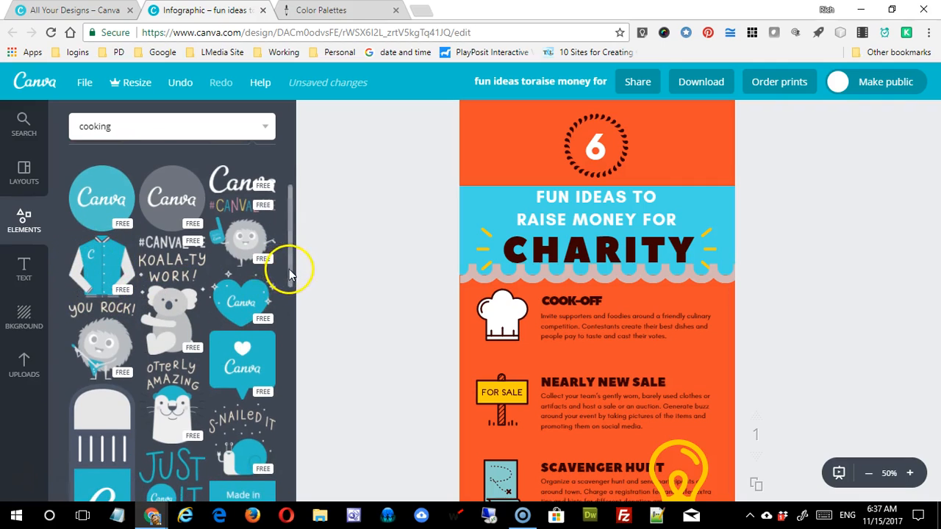
pyautogui.moveTo(291, 273); pyautogui.dragTo(294, 330)
pyautogui.moveTo(423, 362); pyautogui.dragTo(602, 359)
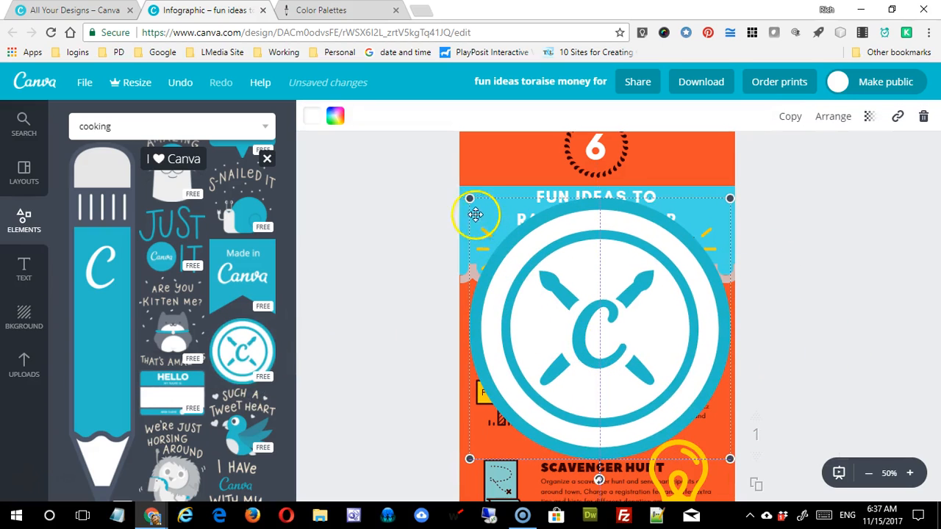
pyautogui.moveTo(468, 198); pyautogui.dragTo(641, 369)
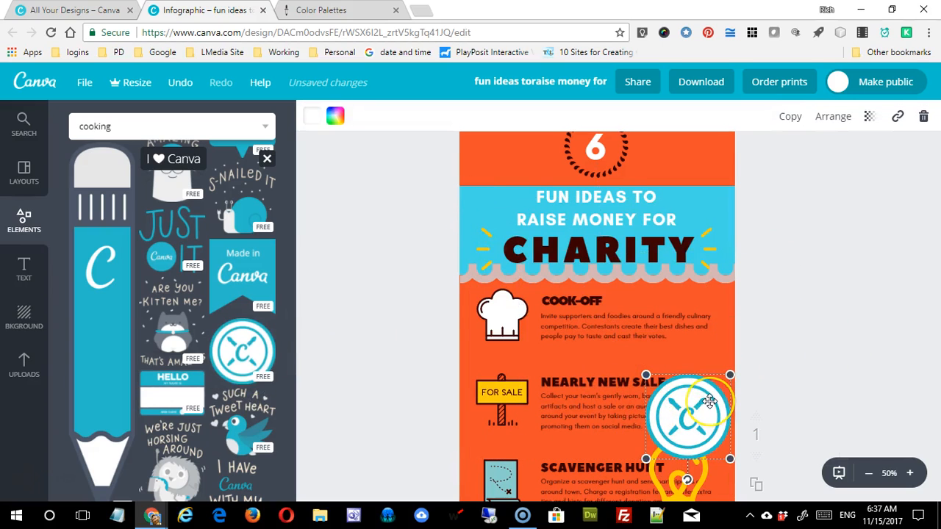
pyautogui.press('Delete')
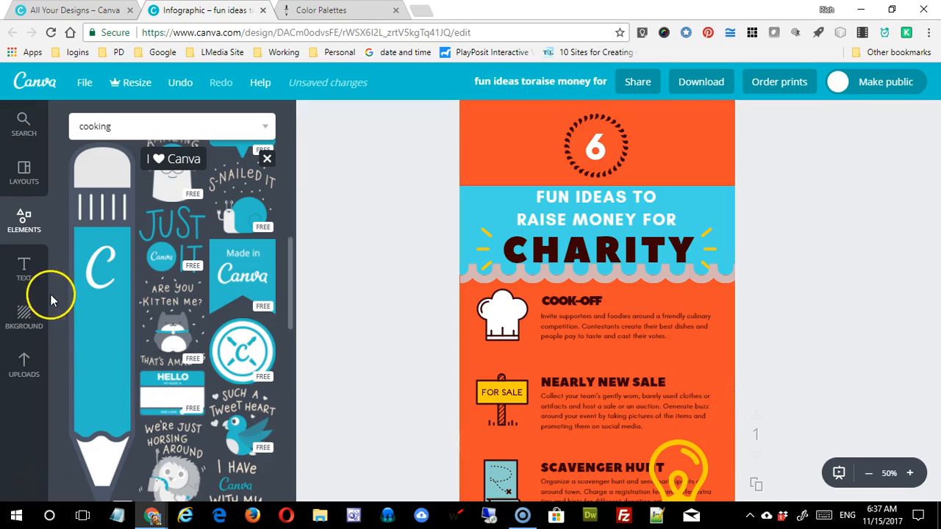
# Browse the ready-made text designs and add a heading text box to the infographic.
pyautogui.click(34, 275)
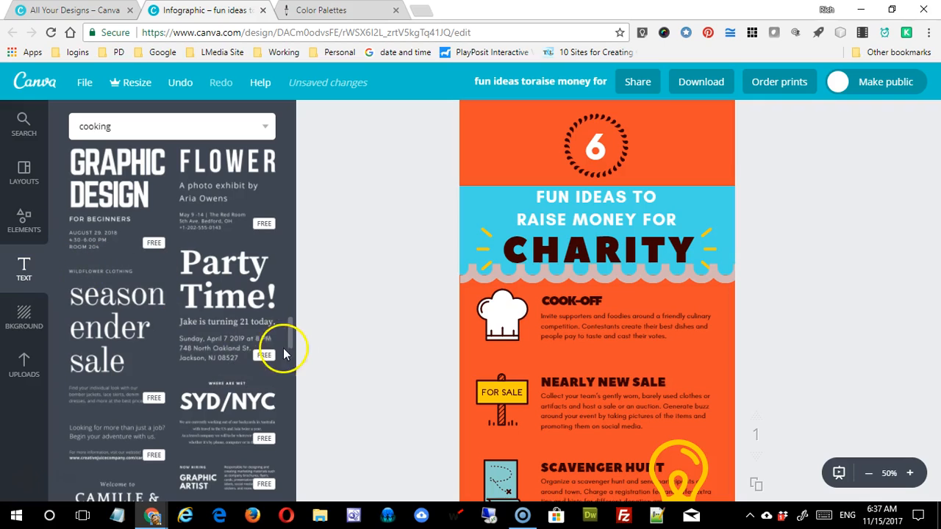
pyautogui.moveTo(288, 341); pyautogui.dragTo(280, 122)
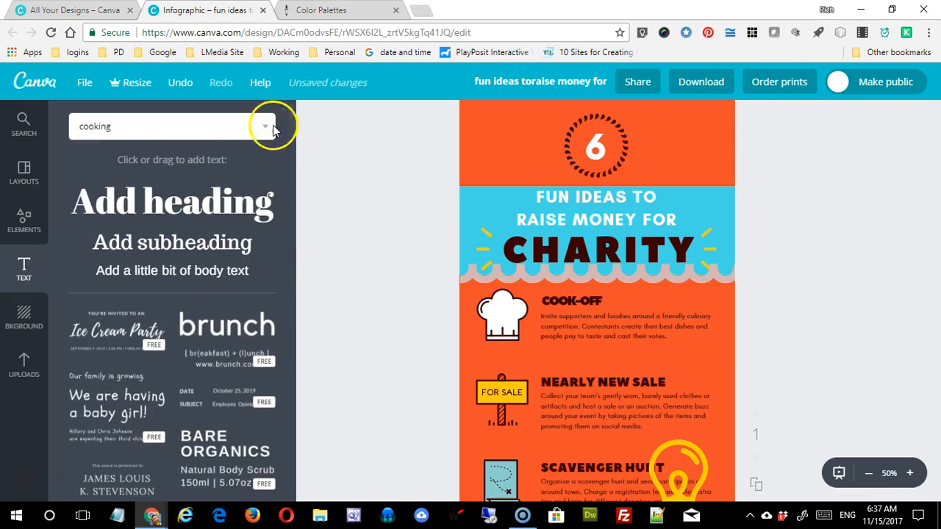
pyautogui.click(198, 197)
pyautogui.doubleClick(615, 467)
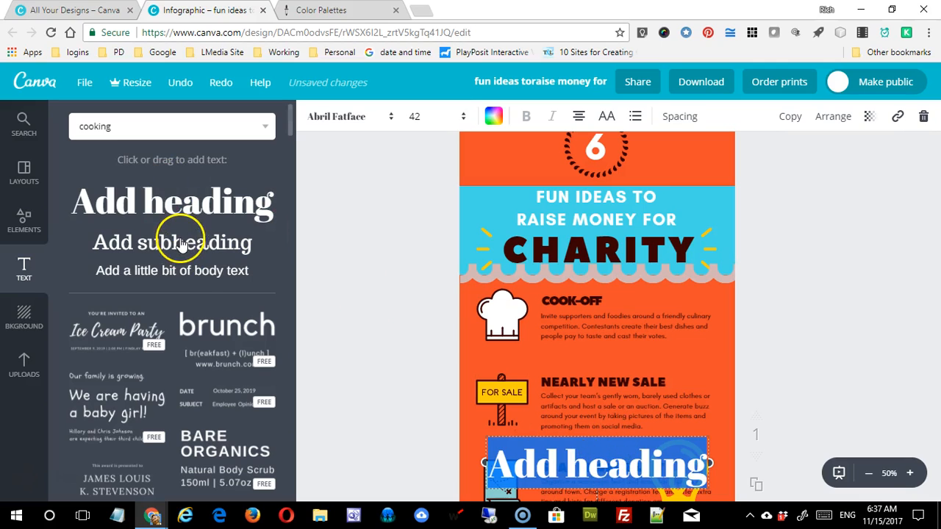
# Move the heading over the circled 6 at the top of the infographic and clear its text.
pyautogui.click(617, 443)
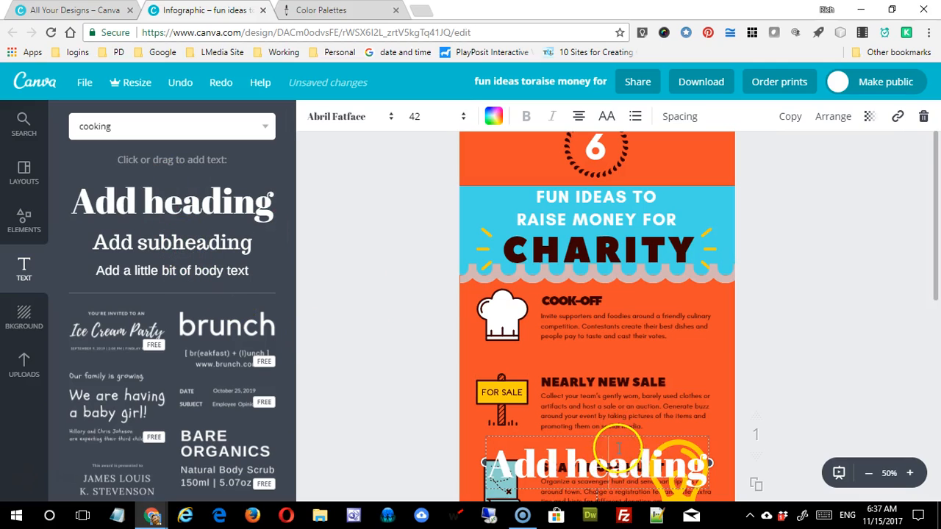
pyautogui.moveTo(626, 464); pyautogui.dragTo(654, 469)
pyautogui.click(681, 473)
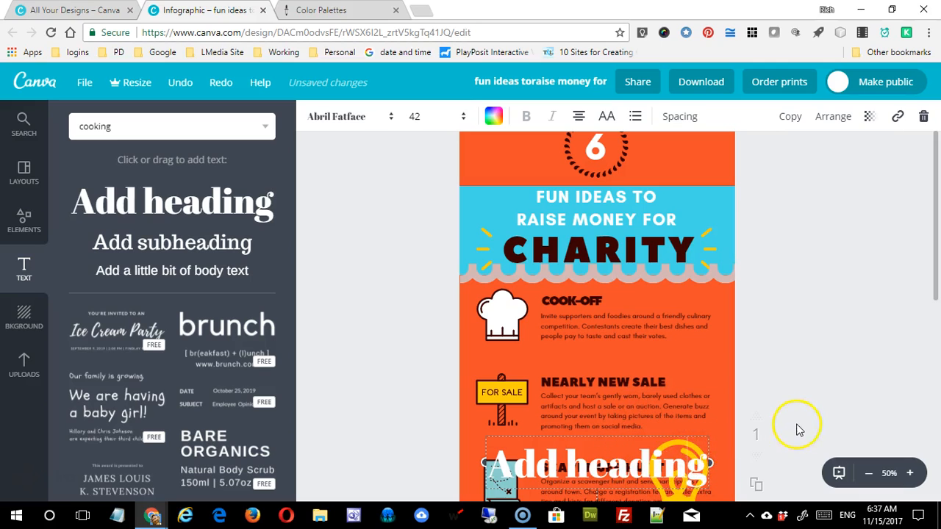
pyautogui.moveTo(638, 461); pyautogui.dragTo(633, 147)
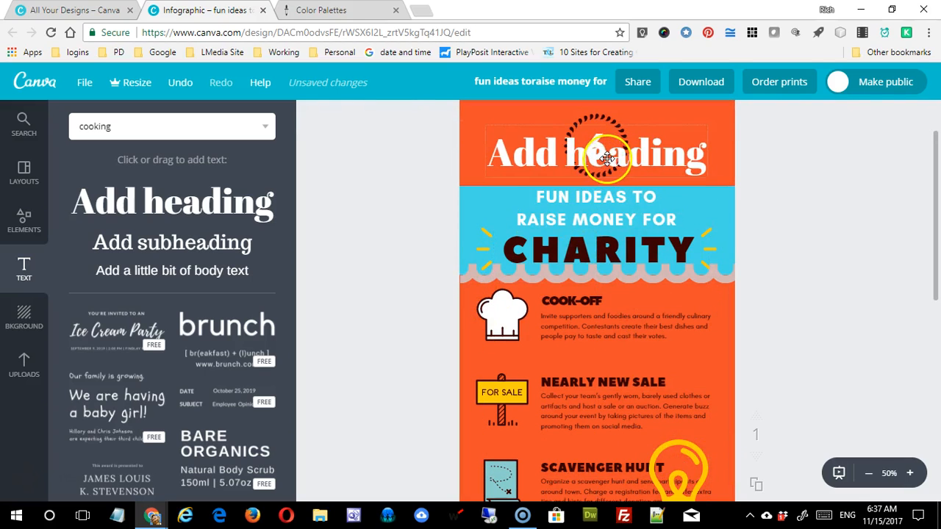
pyautogui.doubleClick(605, 159)
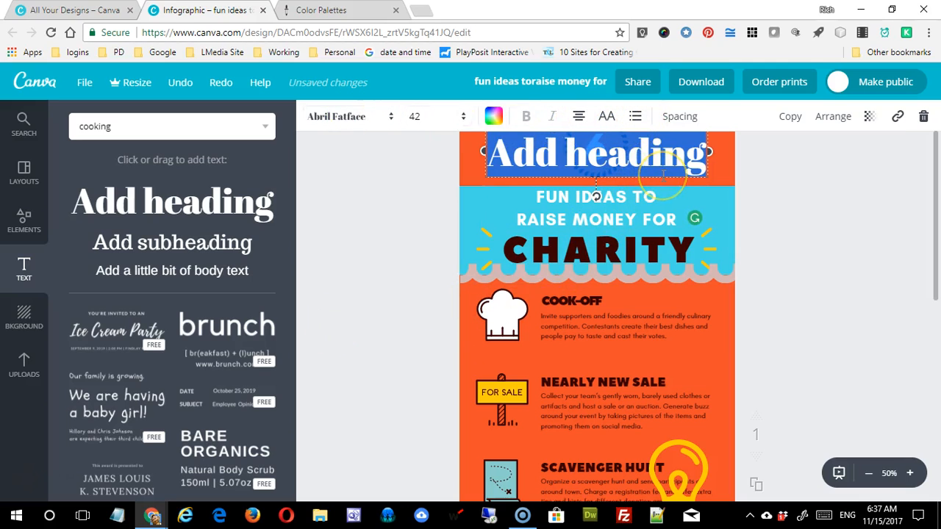
pyautogui.press('BackSpace')
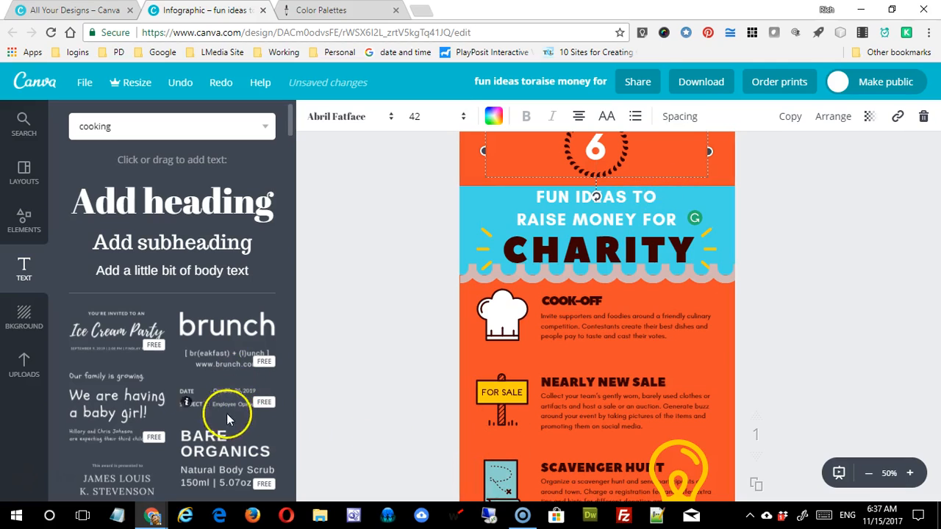
# Add an enlarged Ice Cream Party text design over the Cook-Off section and colour its script line golden yellow.
pyautogui.moveTo(122, 334); pyautogui.dragTo(575, 329)
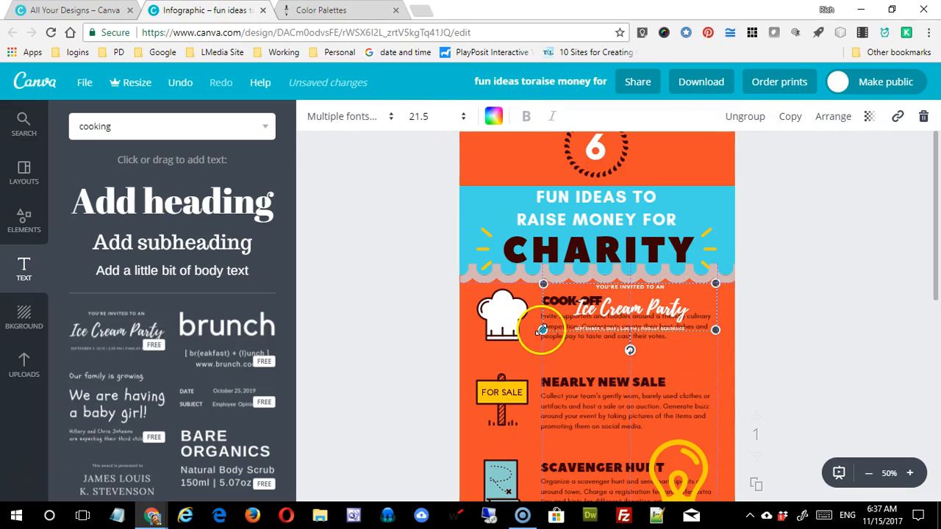
pyautogui.moveTo(541, 330); pyautogui.dragTo(477, 378)
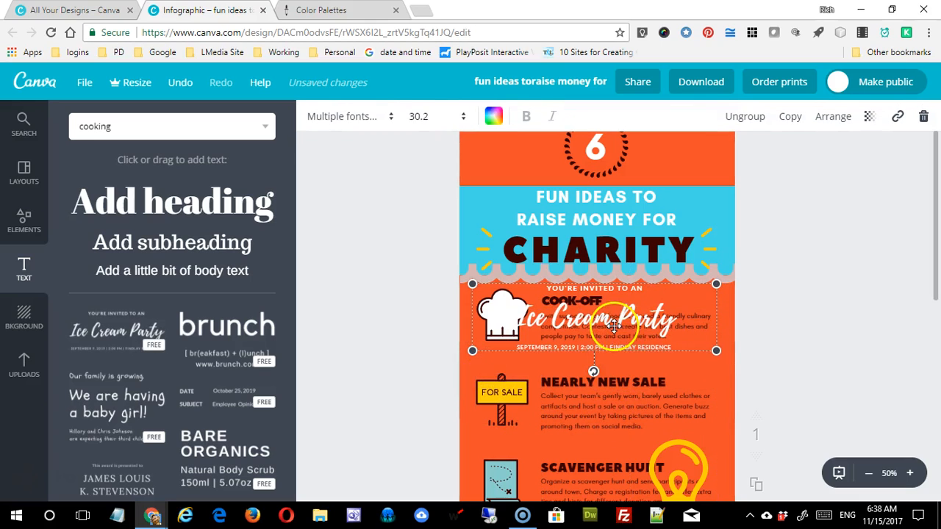
pyautogui.click(637, 317)
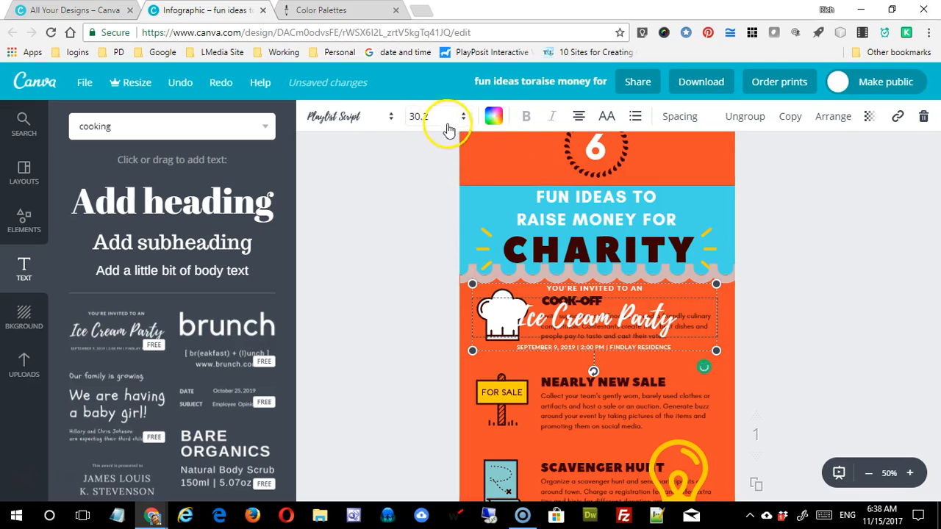
pyautogui.click(492, 116)
pyautogui.click(556, 209)
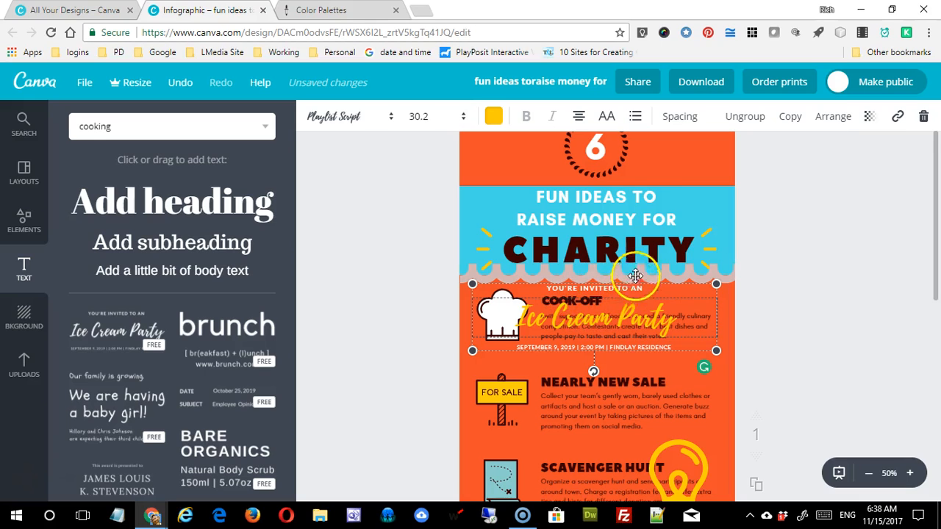
# Move the Ice Cream Party text group up over the infographic's title and try to delete it.
pyautogui.moveTo(635, 275); pyautogui.dragTo(643, 160)
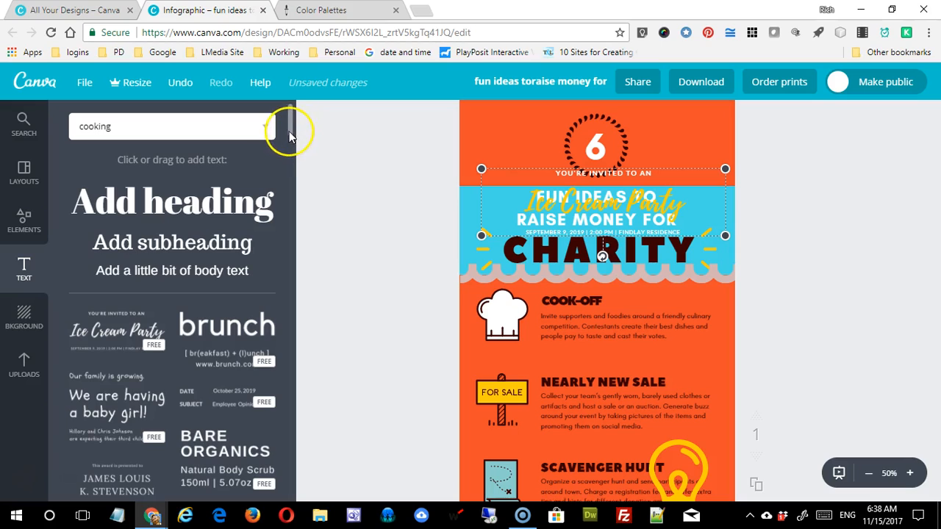
pyautogui.scroll(-10, 288, 291)
pyautogui.scroll(10, 291, 293)
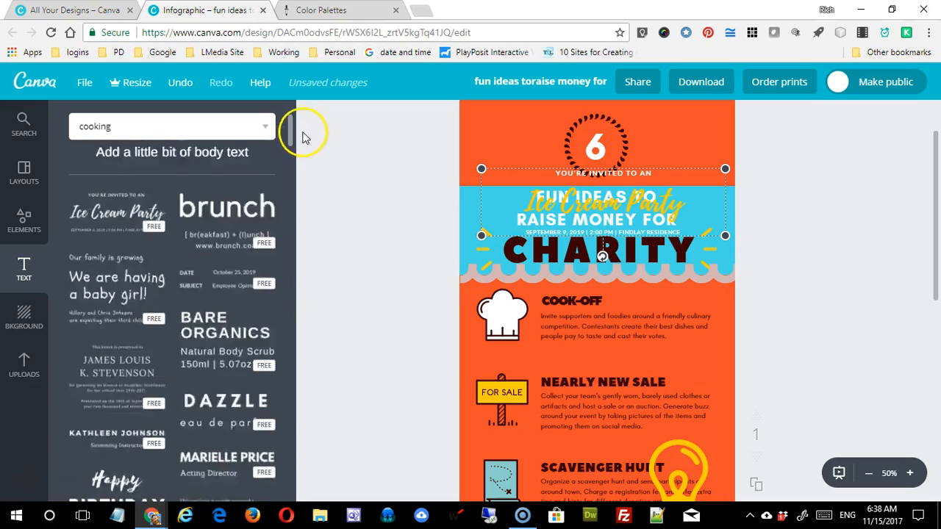
pyautogui.click(663, 170)
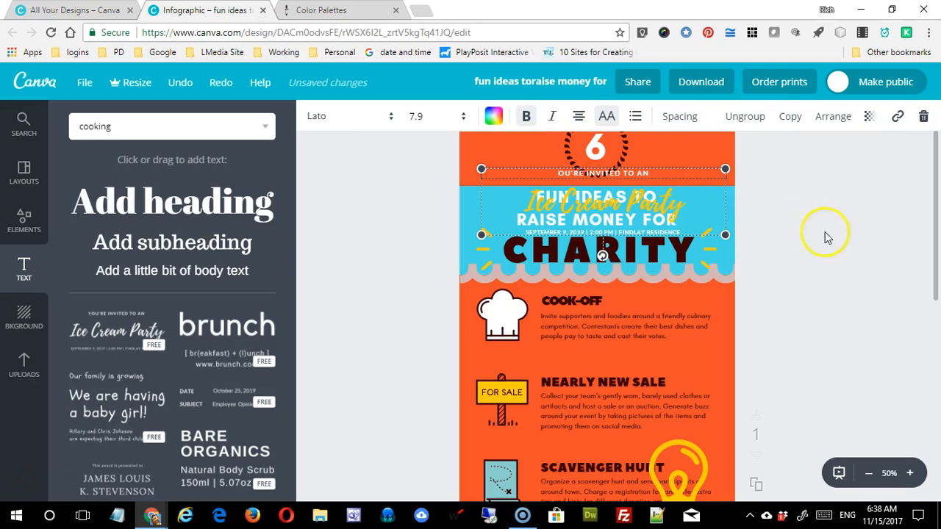
pyautogui.click(677, 210)
pyautogui.press('Delete')
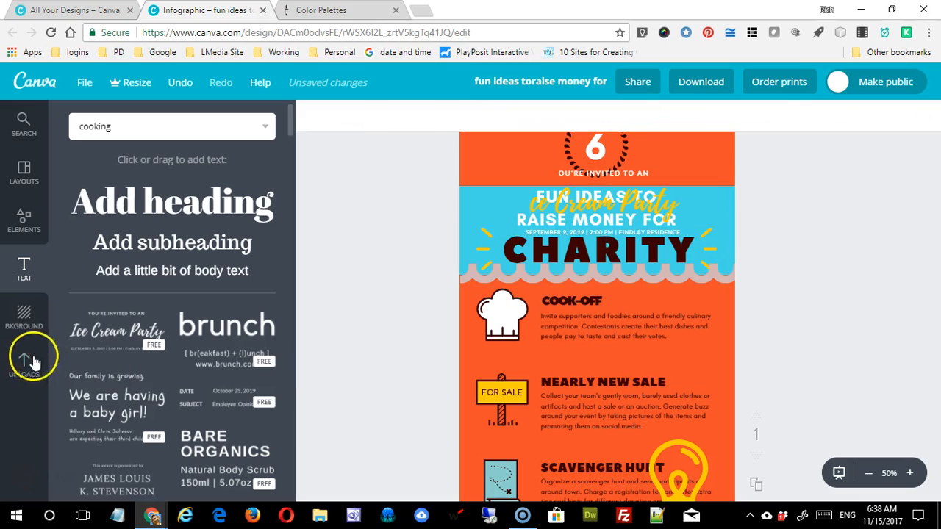
# Try the blue hexagon pattern as the infographic's background.
pyautogui.click(24, 318)
pyautogui.click(82, 401)
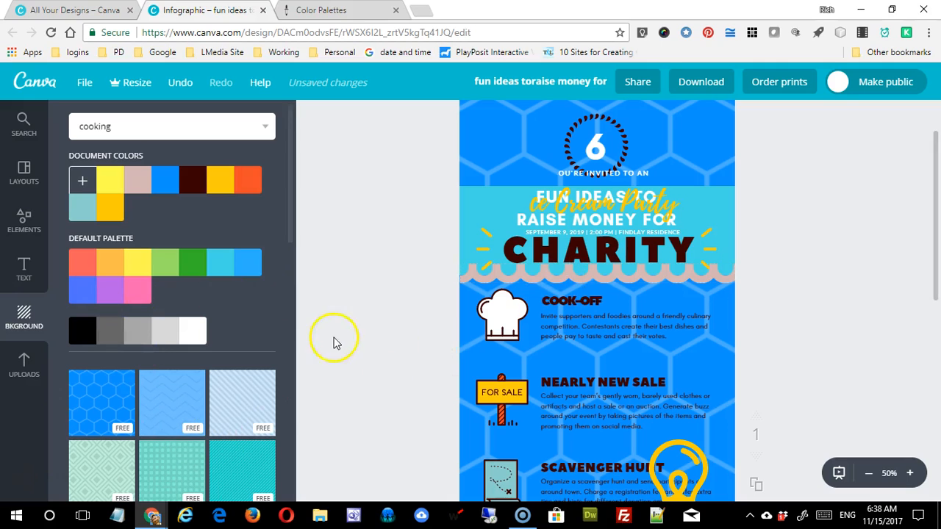
pyautogui.click(704, 210)
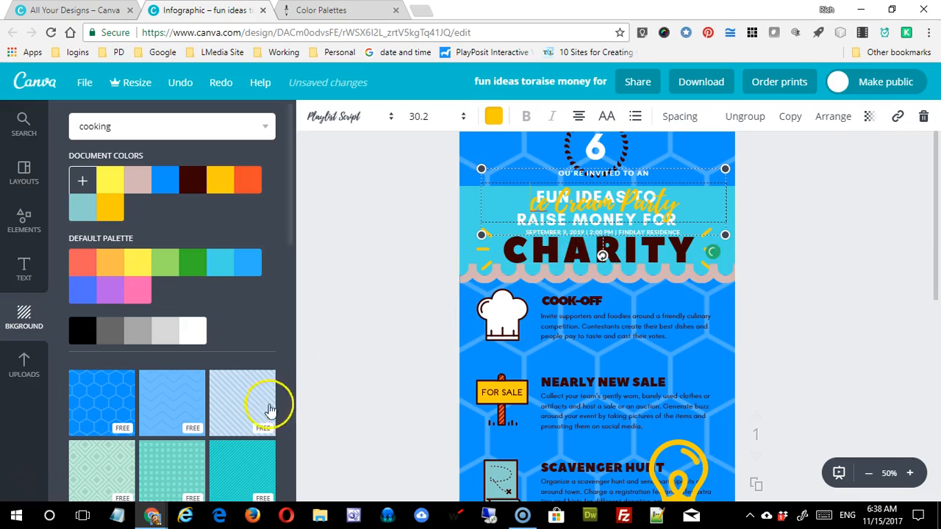
# Set the infographic's background to the pale-blue diagonal stripe pattern and look through the other available backgrounds.
pyautogui.click(221, 412)
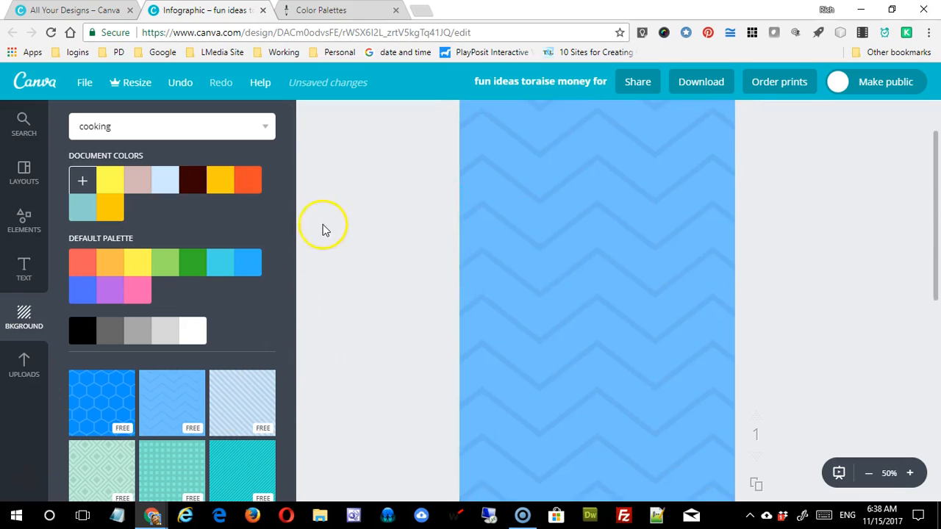
pyautogui.moveTo(294, 216); pyautogui.dragTo(298, 457)
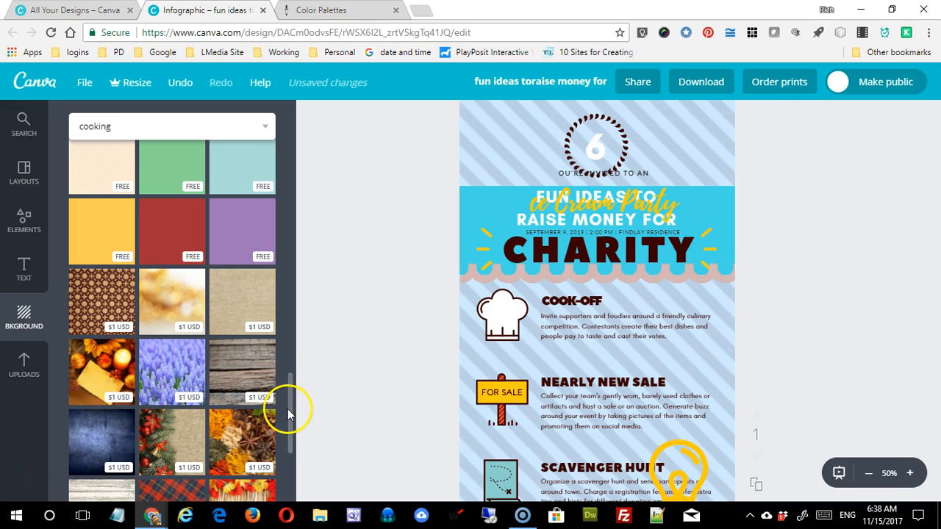
pyautogui.moveTo(291, 413); pyautogui.dragTo(363, 153)
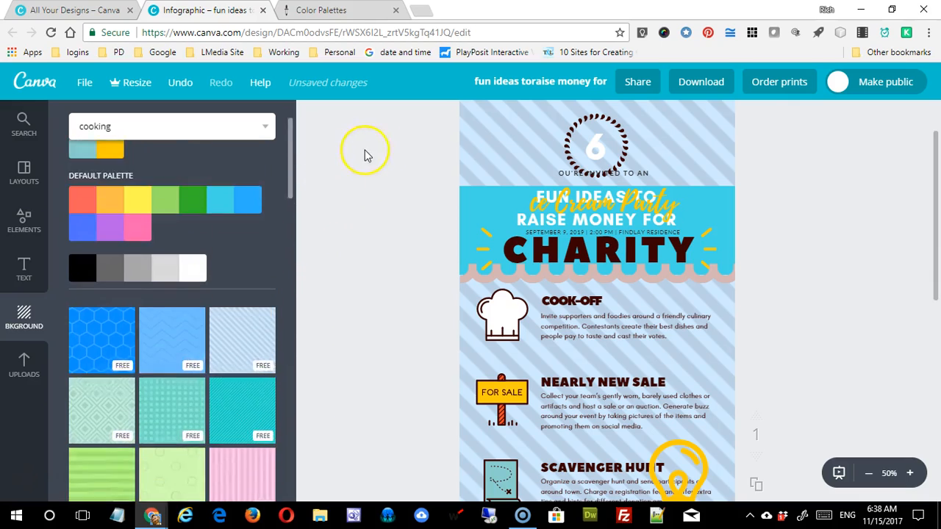
# Open the uploaded images, view the file chooser for adding own images, and cancel it.
pyautogui.click(24, 364)
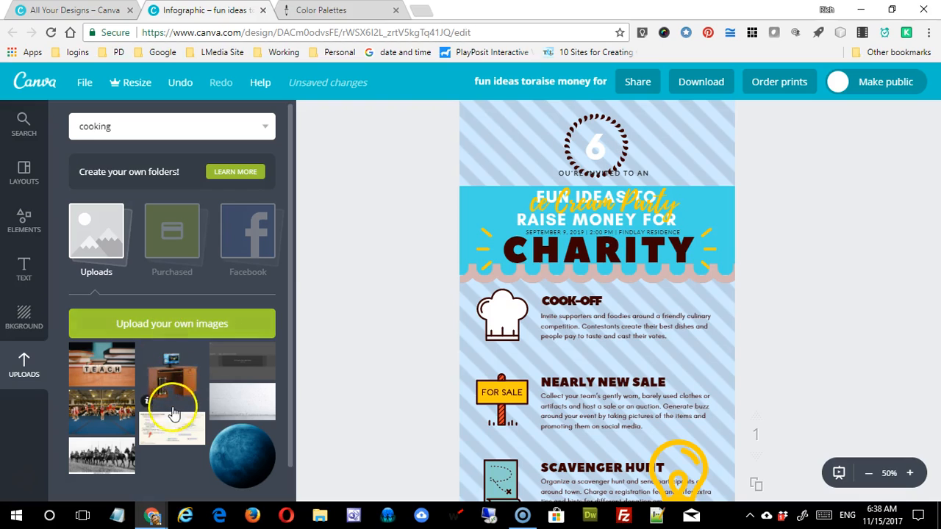
pyautogui.click(193, 329)
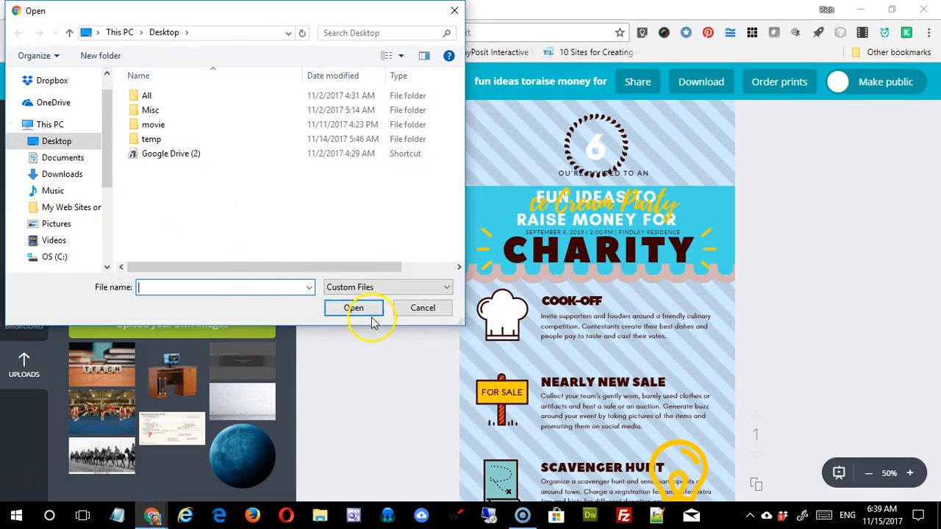
pyautogui.click(432, 311)
# Place the uploaded computer desk image on the infographic, shrunk into the upper-right corner beside the circled 6.
pyautogui.moveTo(170, 380); pyautogui.dragTo(573, 185)
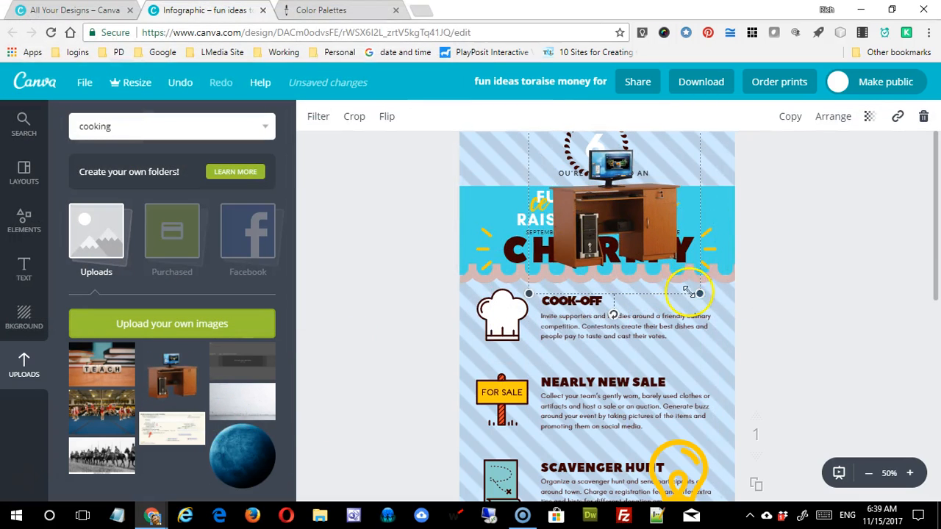
pyautogui.moveTo(699, 293); pyautogui.dragTo(702, 163)
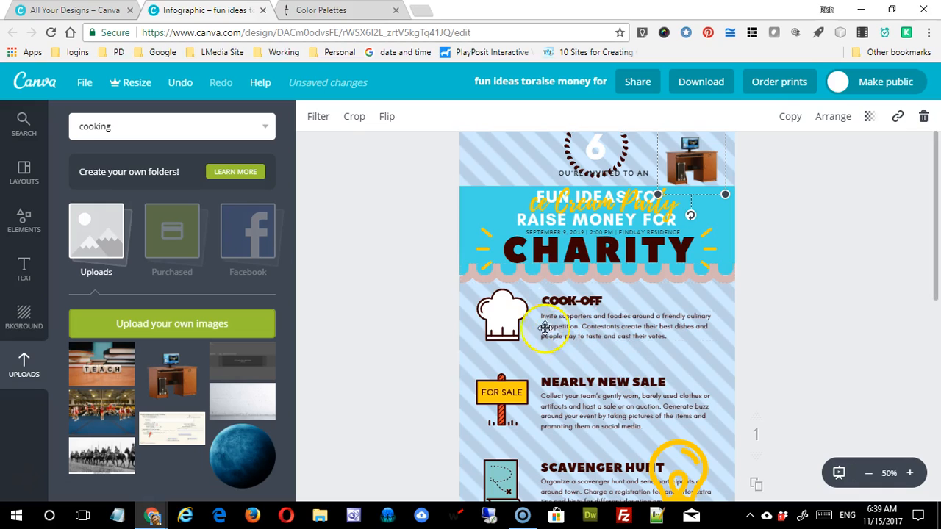
pyautogui.click(420, 395)
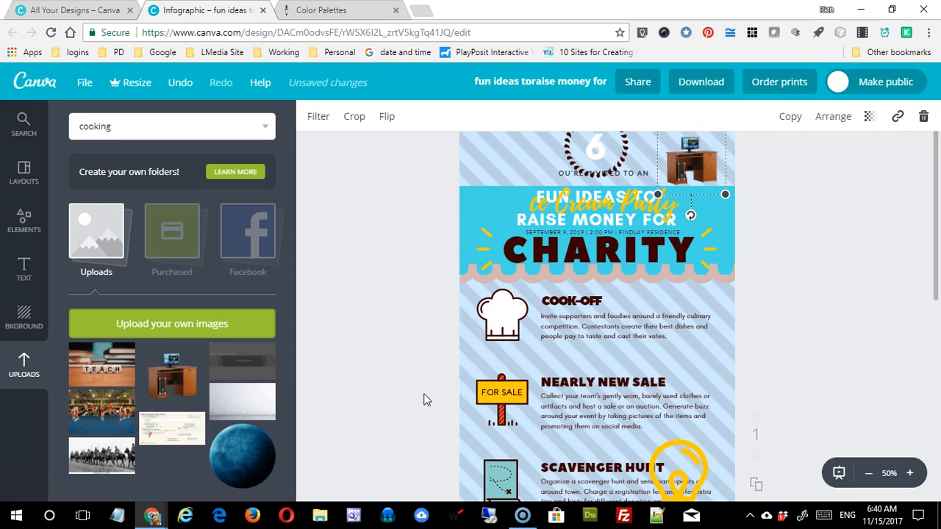